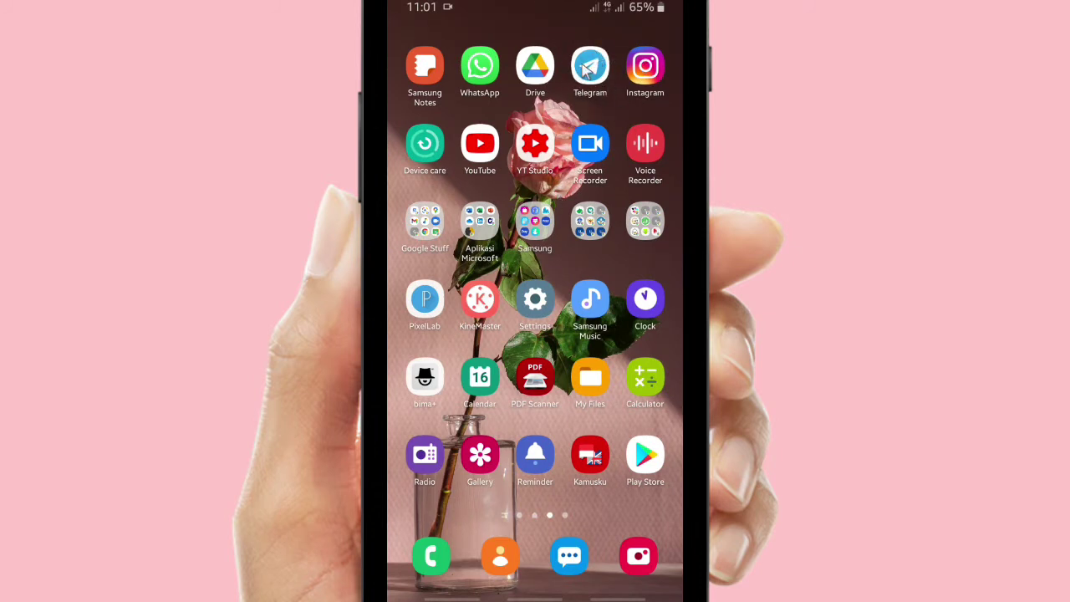
# Launch the Telegram app from its icon on the Android home screen.
pyautogui.click(589, 67)
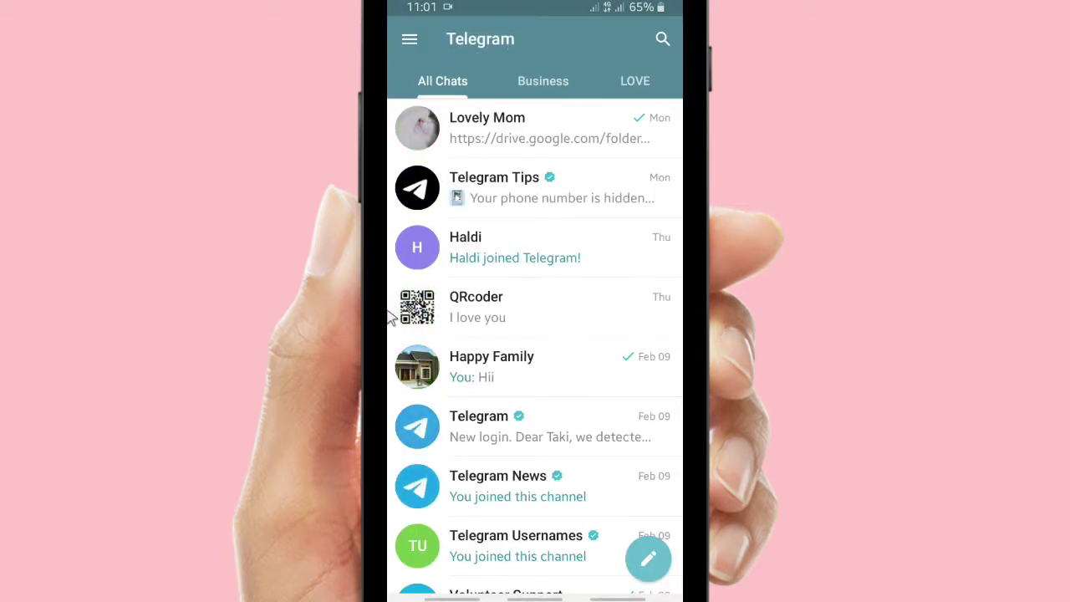
# Pin the Lovely Mom chat to the top, then begin selecting Telegram Tips.
pyautogui.click(539, 140)
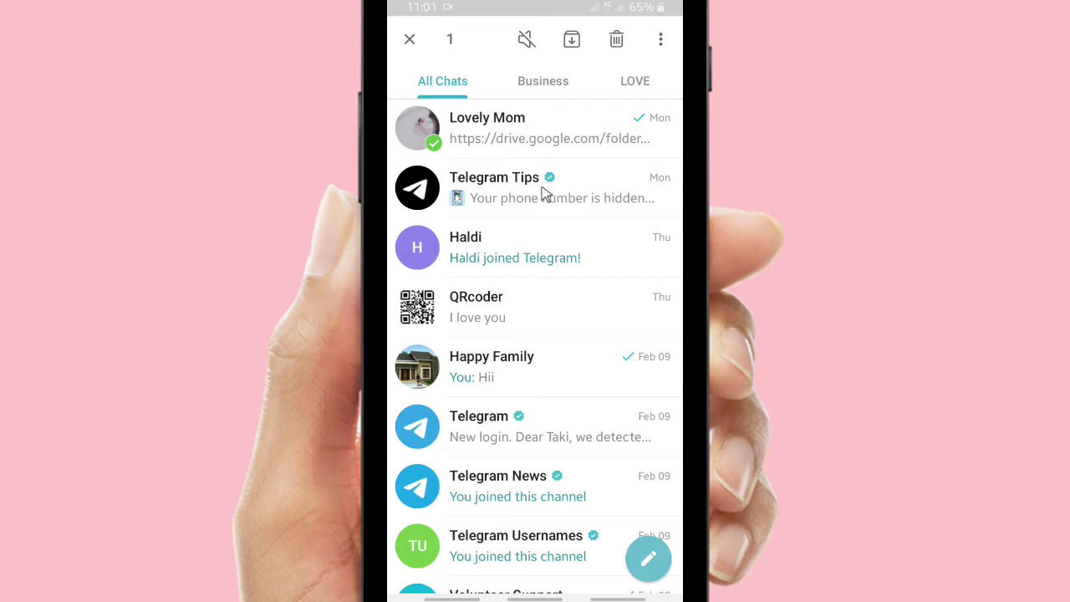
pyautogui.click(666, 38)
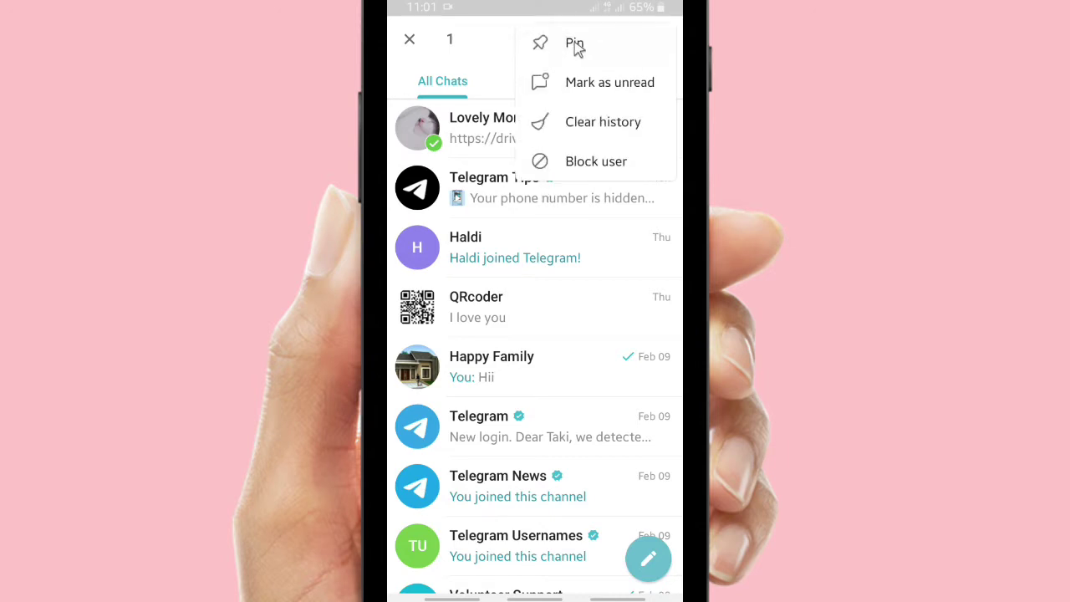
pyautogui.click(575, 45)
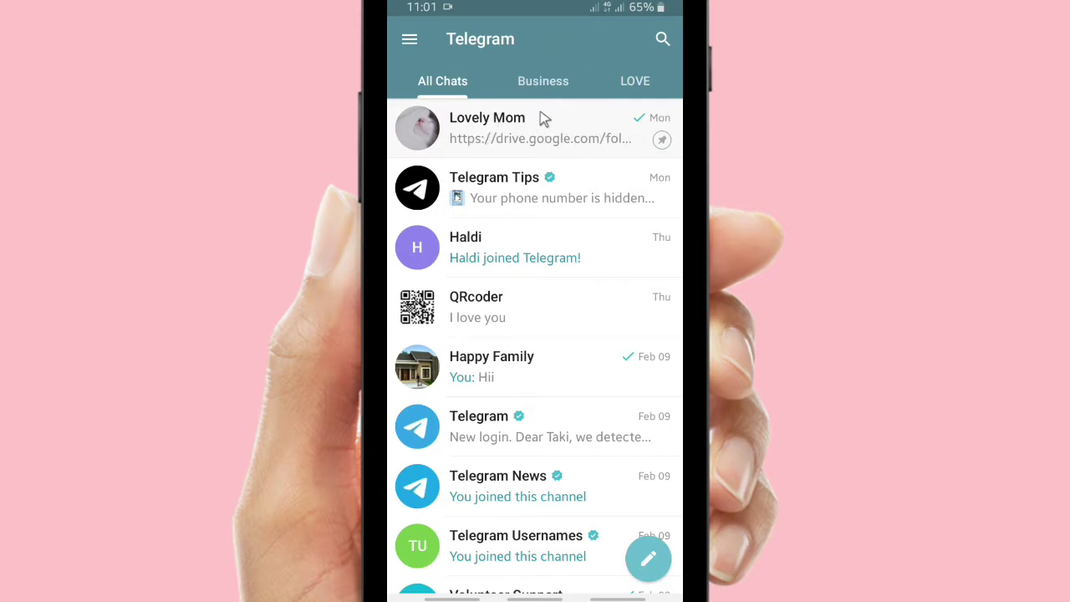
pyautogui.click(525, 201)
# Pin Telegram Tips, Haldi, QRcoder and Happy Family, then select the Telegram chat for pinning.
pyautogui.click(526, 254)
pyautogui.click(525, 304)
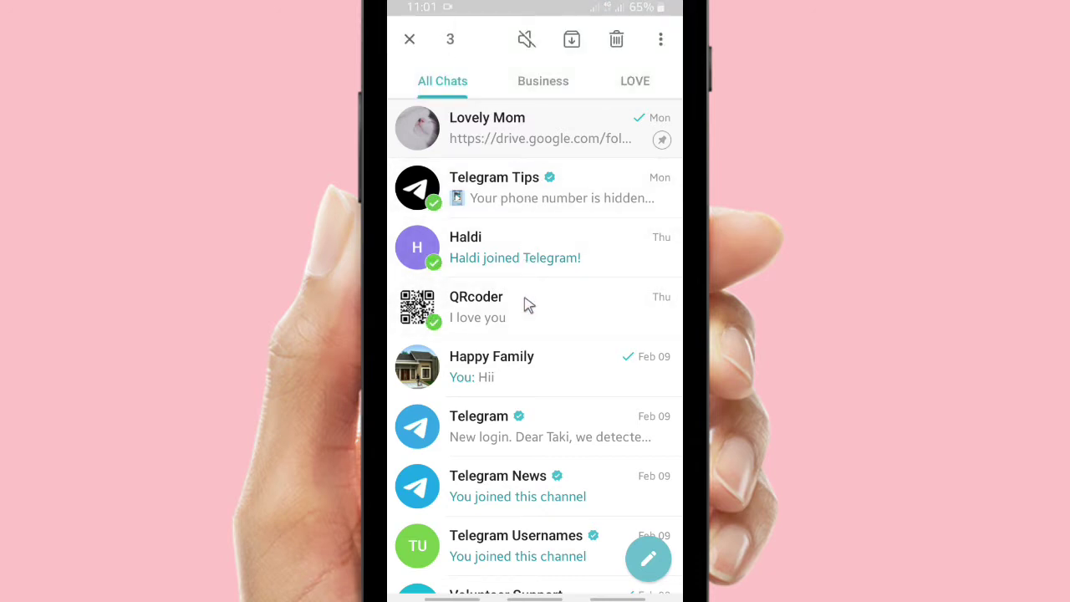
pyautogui.click(532, 372)
pyautogui.click(664, 41)
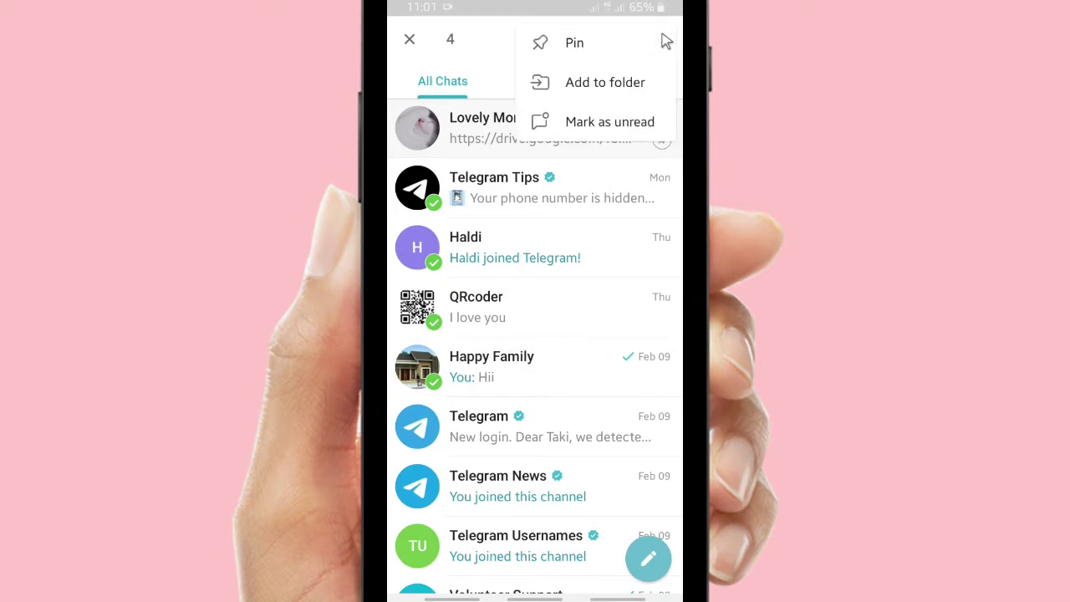
pyautogui.click(571, 44)
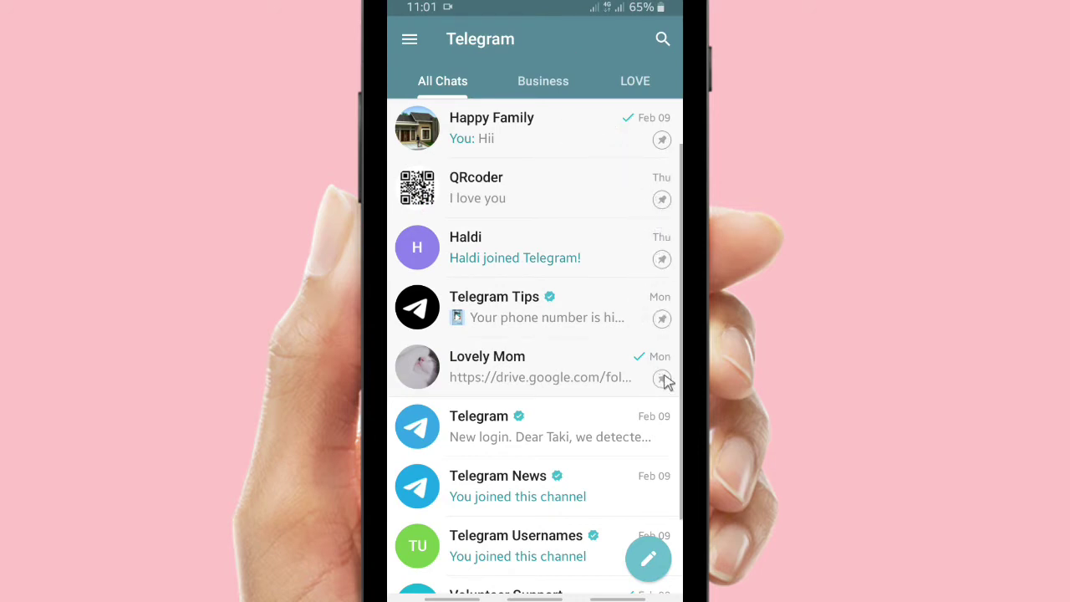
pyautogui.click(607, 433)
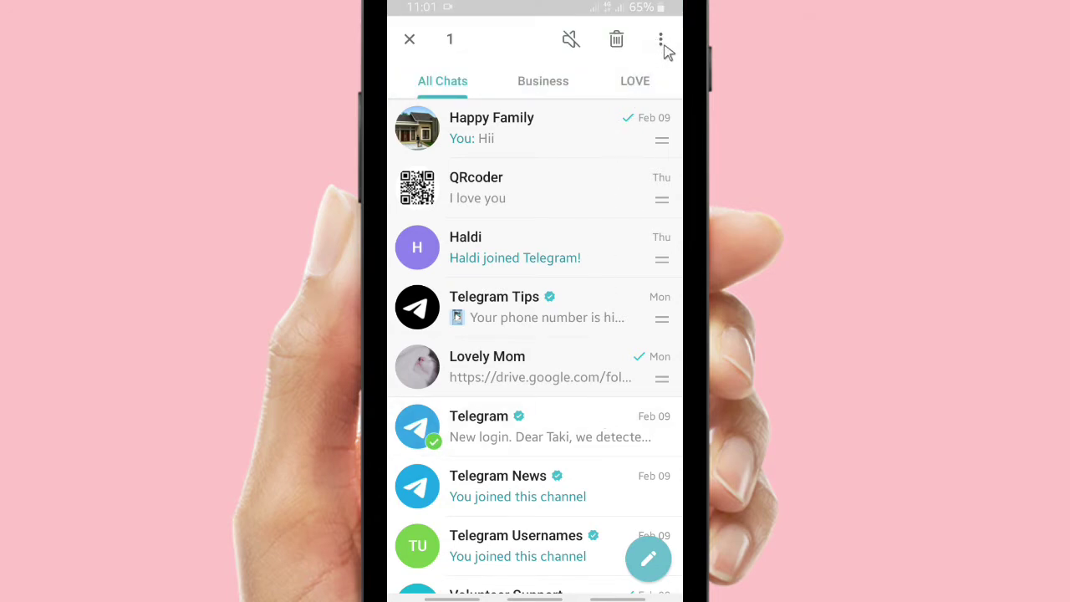
pyautogui.click(666, 48)
# Try pinning Telegram as a sixth chat, dismiss the five-pin limit warning, and try moving Lovely Mom higher.
pyautogui.click(543, 44)
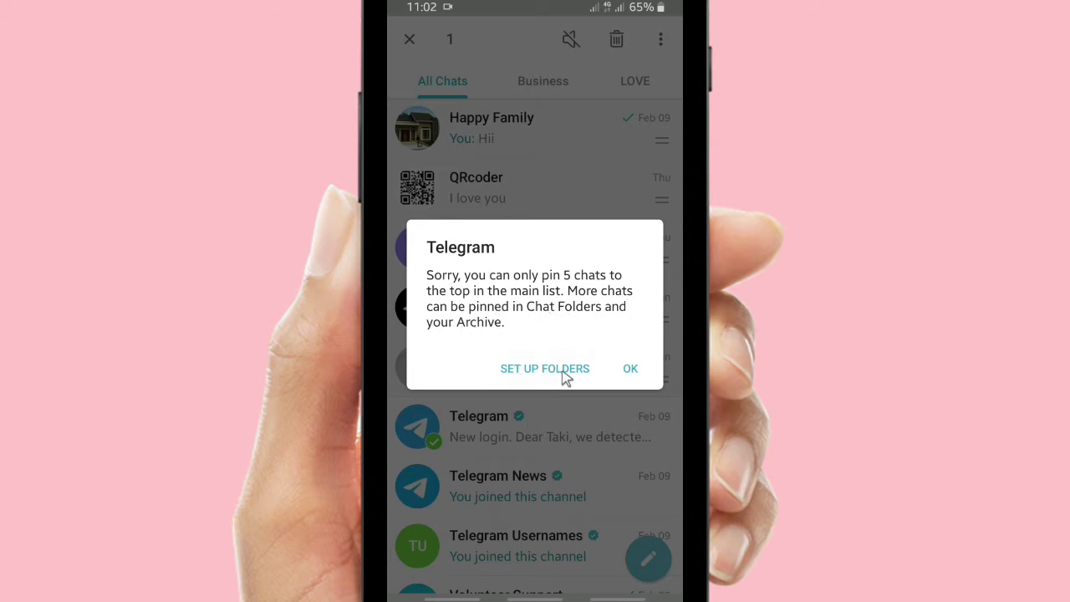
pyautogui.click(631, 371)
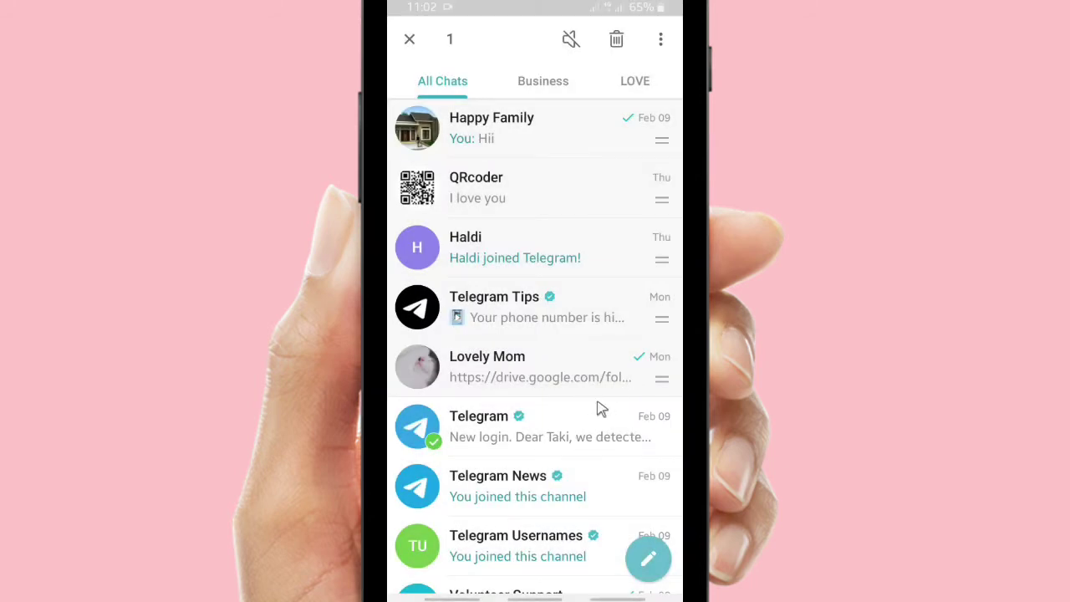
pyautogui.moveTo(645, 373); pyautogui.dragTo(659, 291)
pyautogui.click(666, 343)
# Toggle Telegram Tips in the selection, then glance at the Business folder and return to All Chats.
pyautogui.click(666, 317)
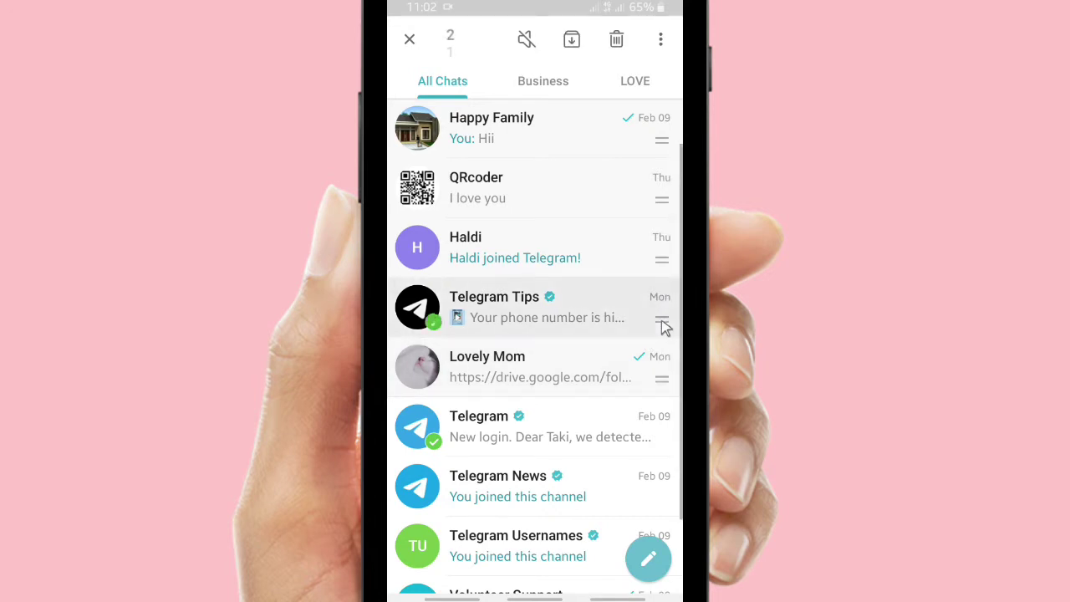
pyautogui.click(663, 322)
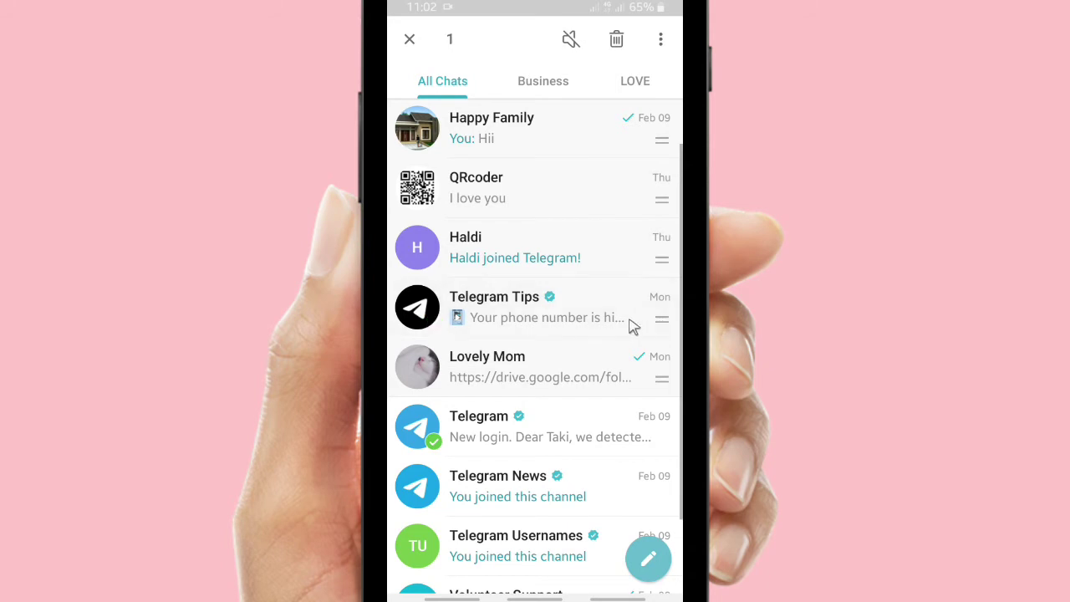
pyautogui.click(541, 80)
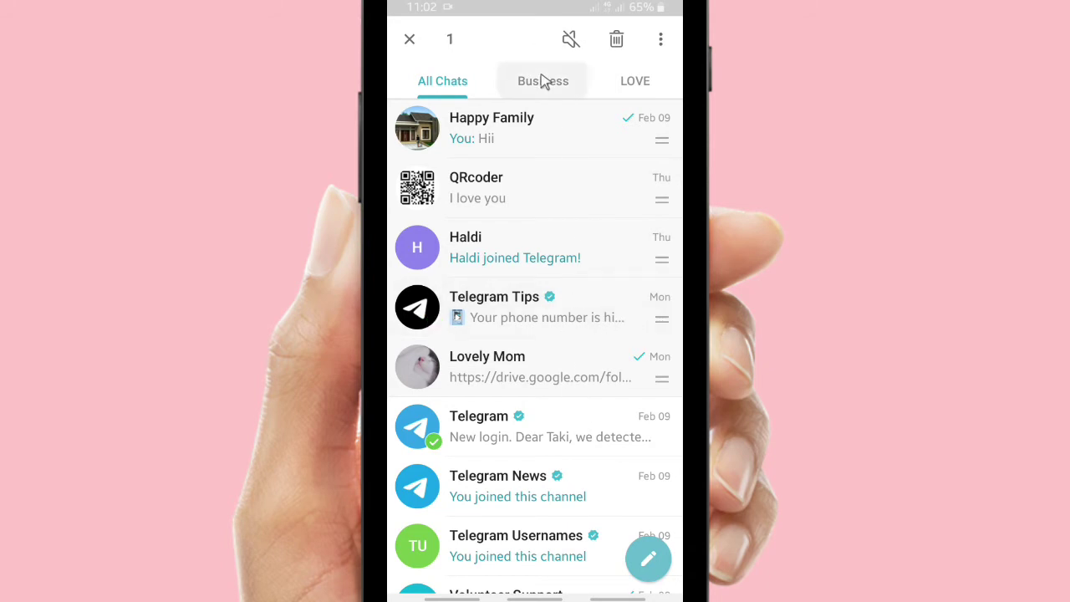
pyautogui.click(457, 81)
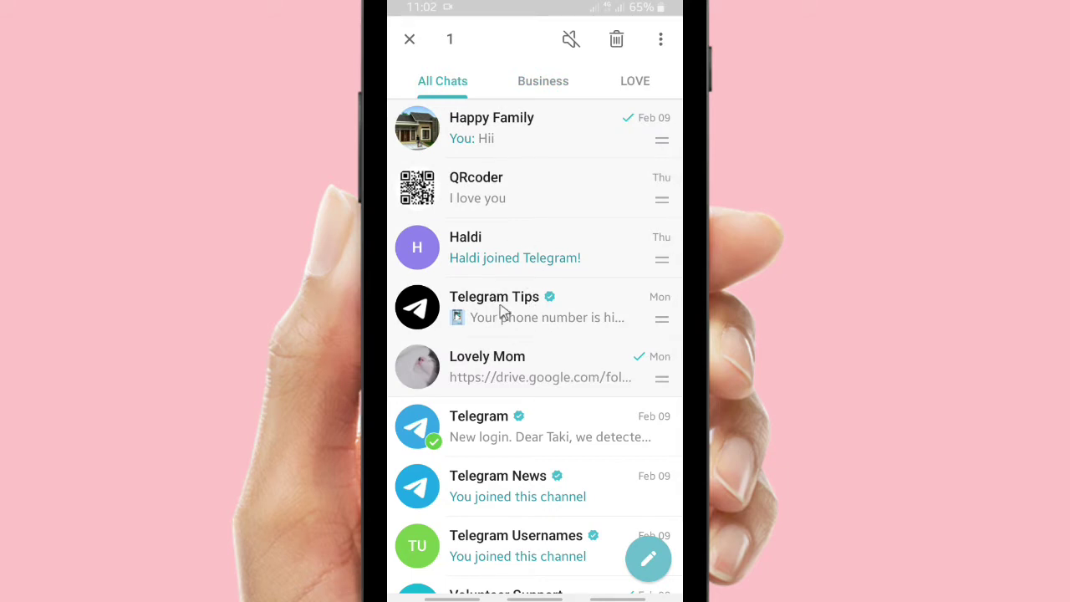
# Unpin Happy Family, QRcoder, Haldi, Telegram Tips and Lovely Mom together.
pyautogui.click(403, 39)
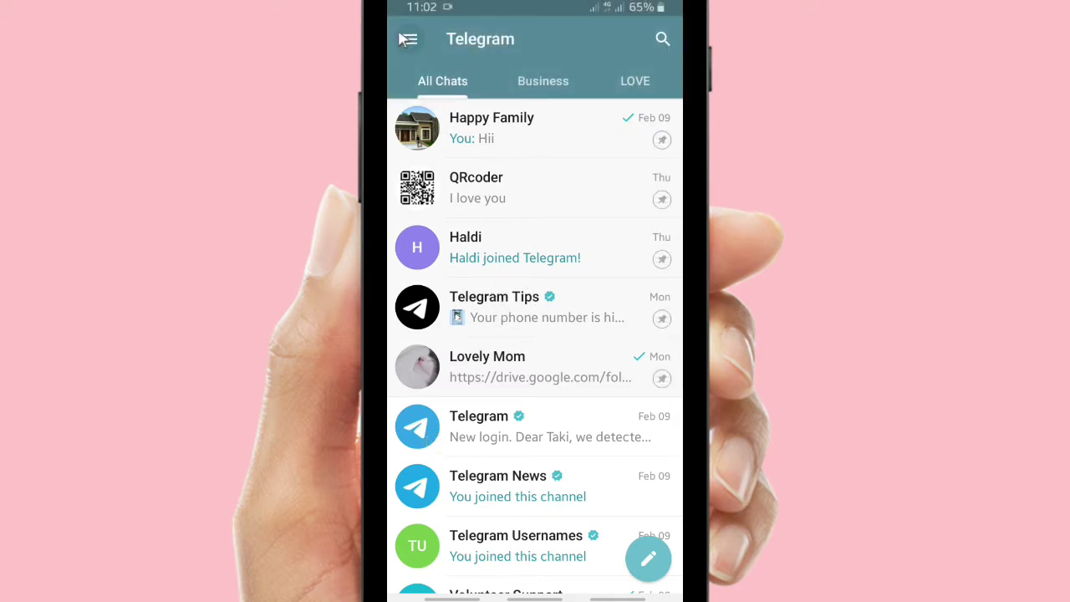
pyautogui.click(572, 135)
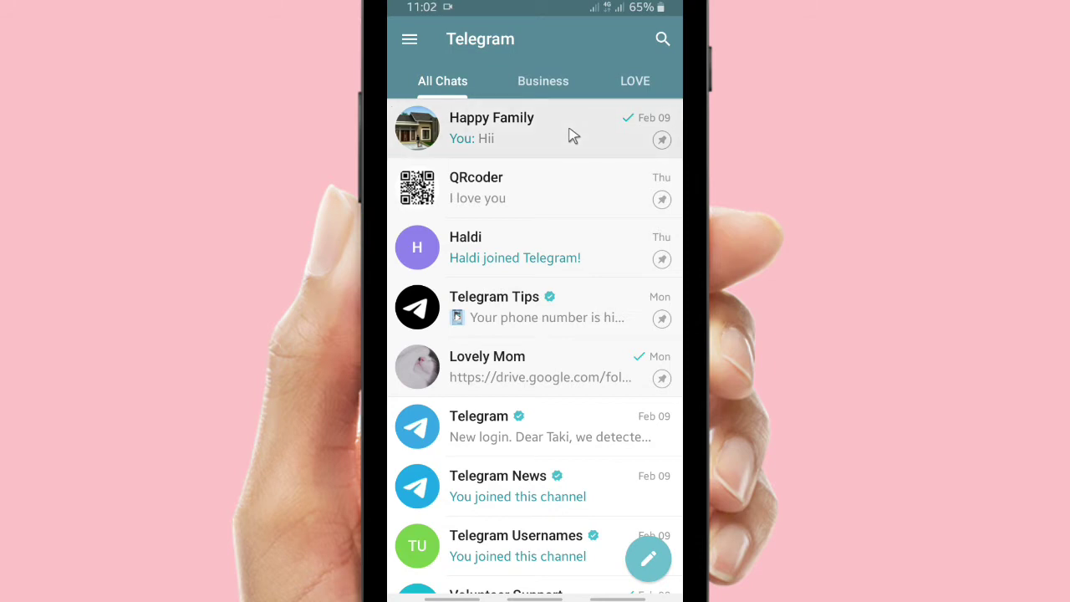
pyautogui.click(563, 209)
pyautogui.click(567, 268)
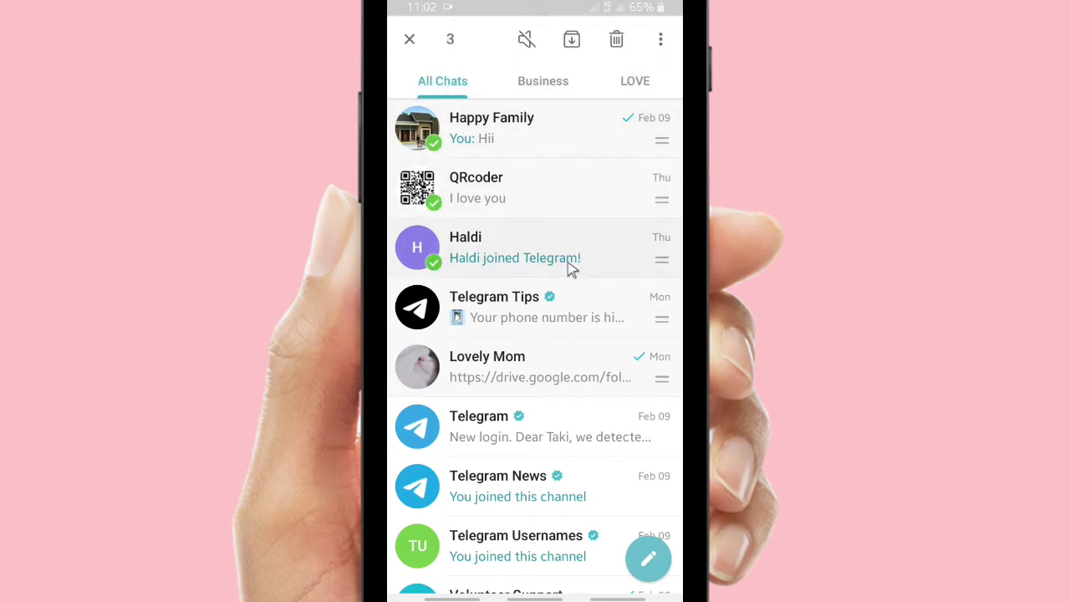
pyautogui.click(577, 317)
pyautogui.click(591, 383)
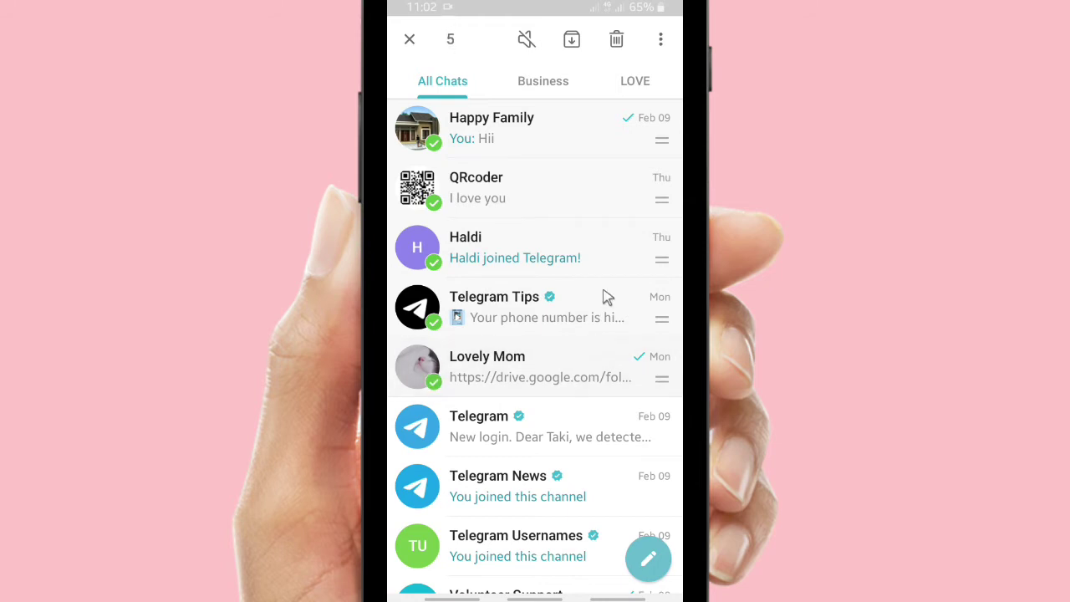
pyautogui.click(660, 39)
pyautogui.click(658, 39)
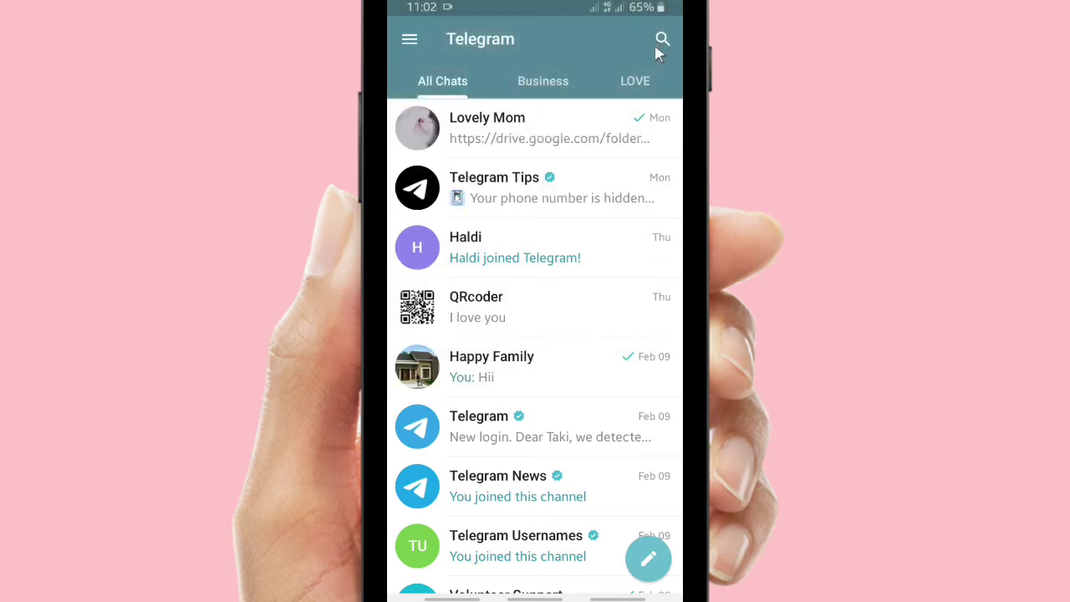
# In the Business folder, pin Lovely Mom, Telegram Tips, Haldi, QRcoder, Happy Family and Telegram.
pyautogui.click(560, 79)
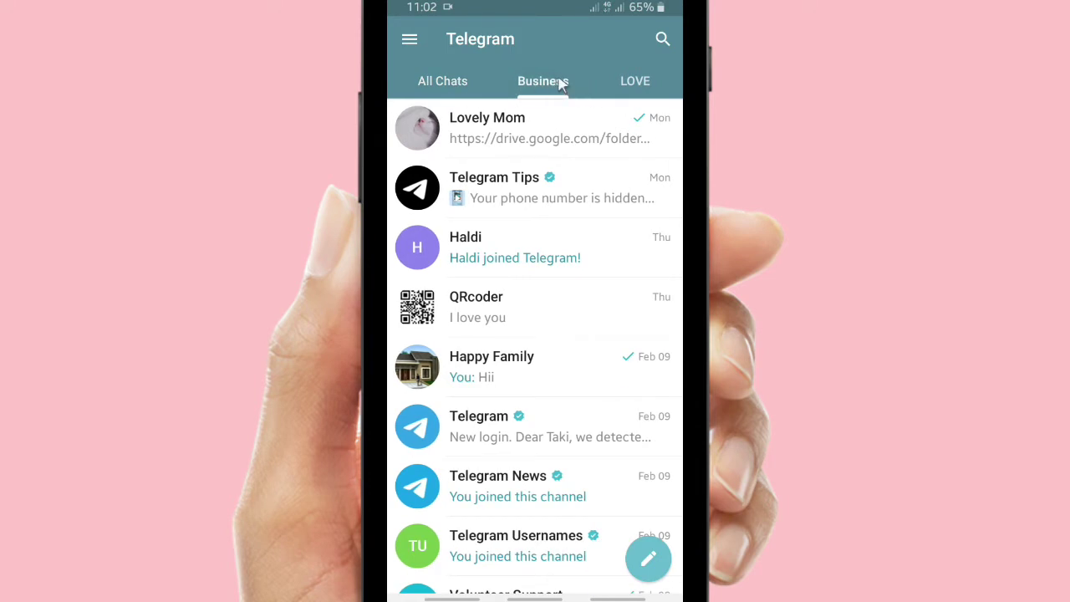
pyautogui.click(636, 81)
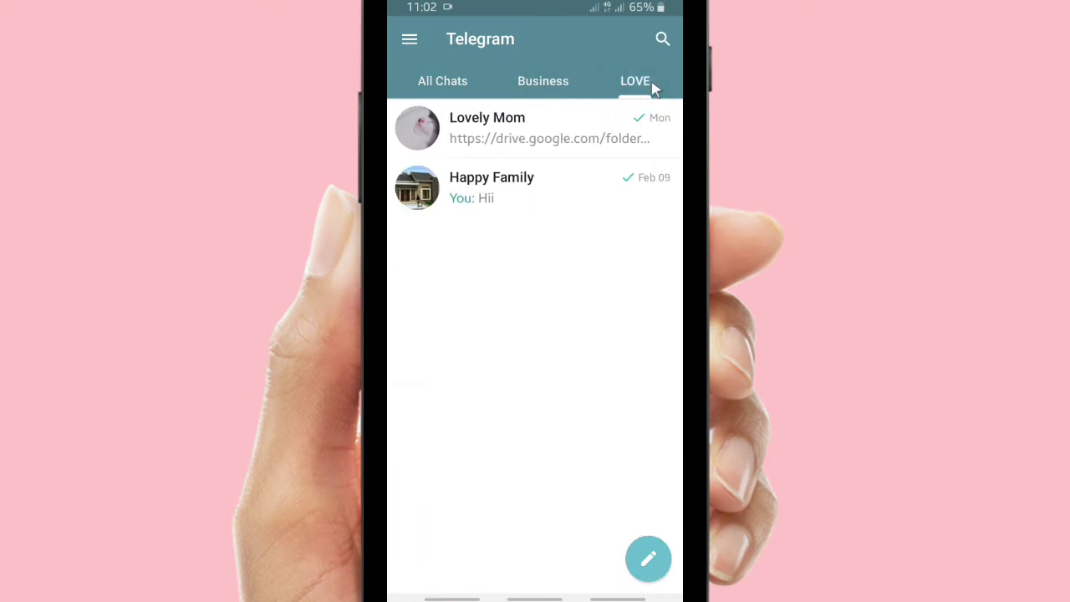
pyautogui.click(543, 86)
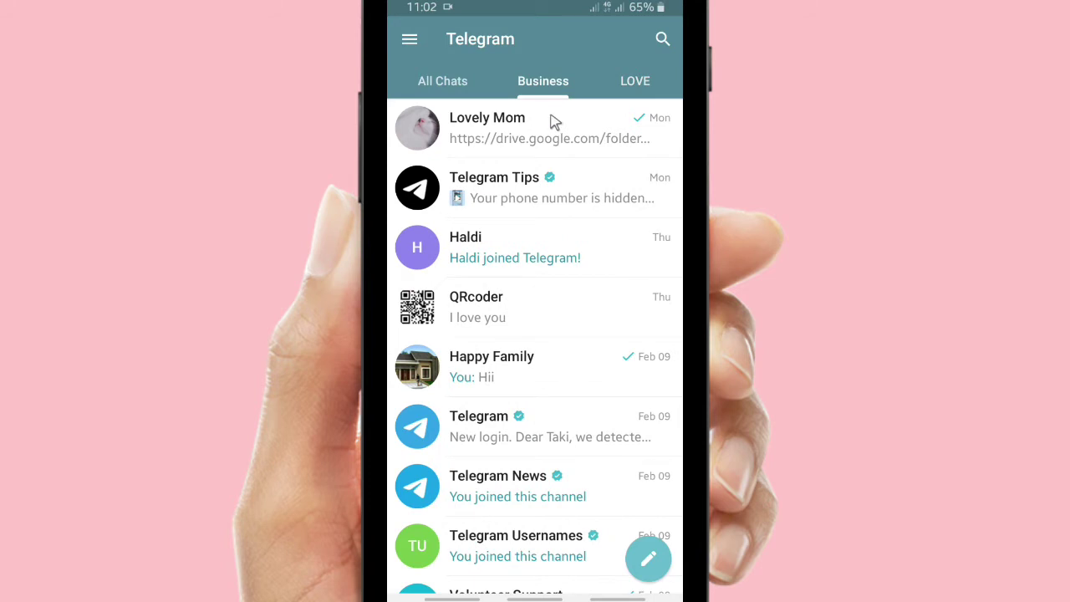
pyautogui.click(539, 131)
pyautogui.click(556, 180)
pyautogui.click(577, 268)
pyautogui.click(581, 306)
pyautogui.click(595, 380)
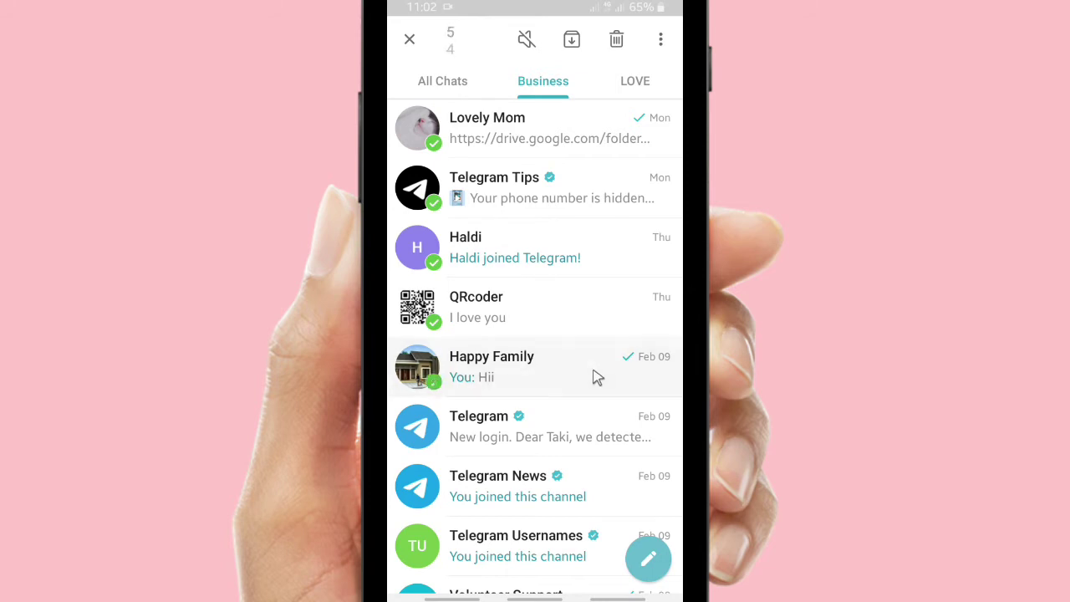
pyautogui.click(592, 431)
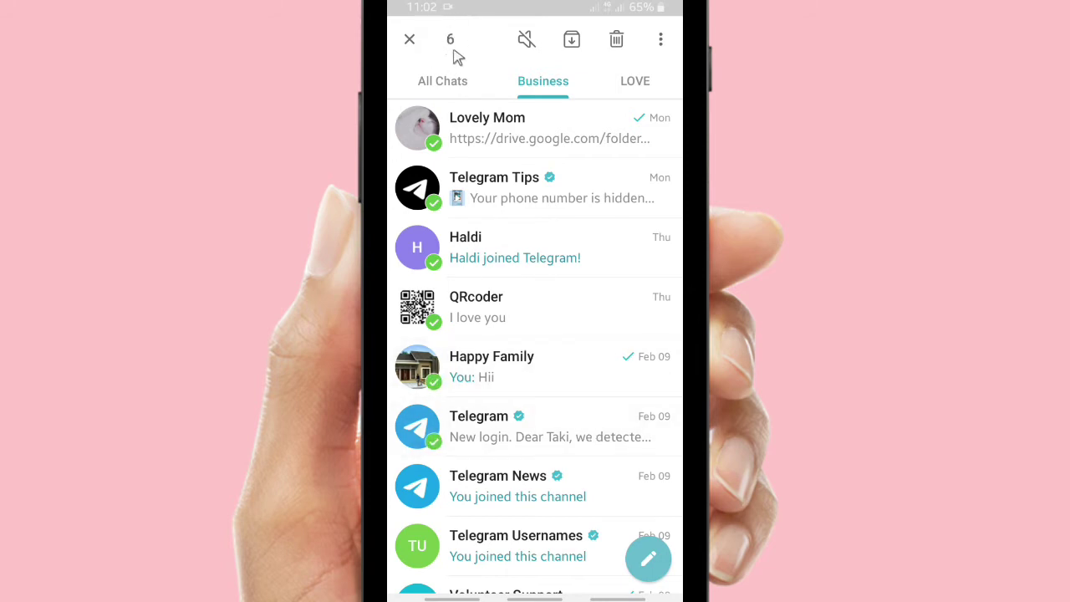
pyautogui.click(660, 40)
pyautogui.click(574, 49)
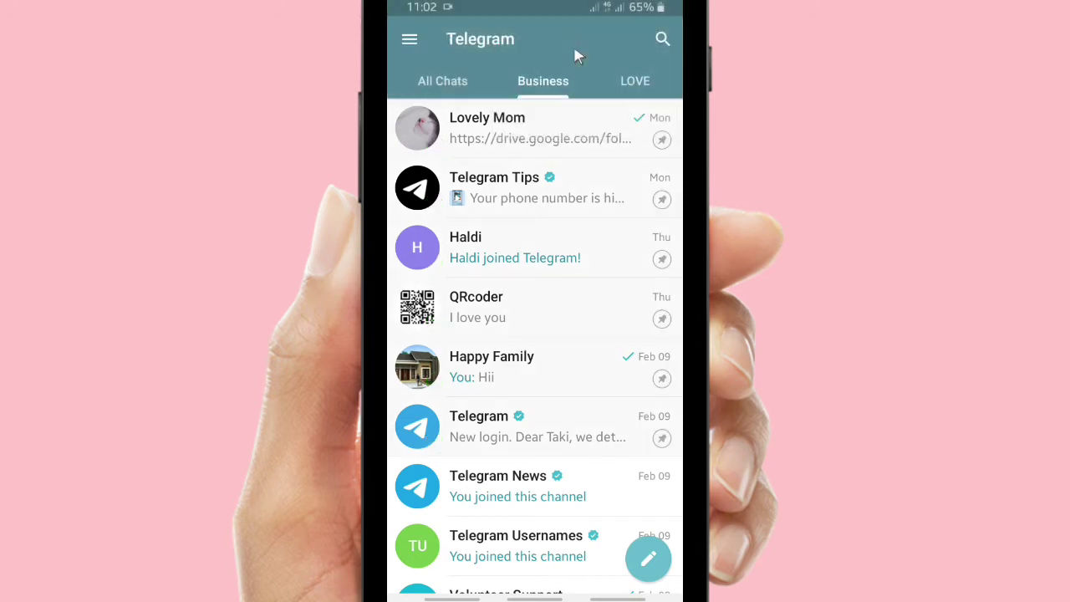
# Also pin Telegram News and Telegram Usernames above the six Business-folder pins.
pyautogui.scroll(2, 585, 134)
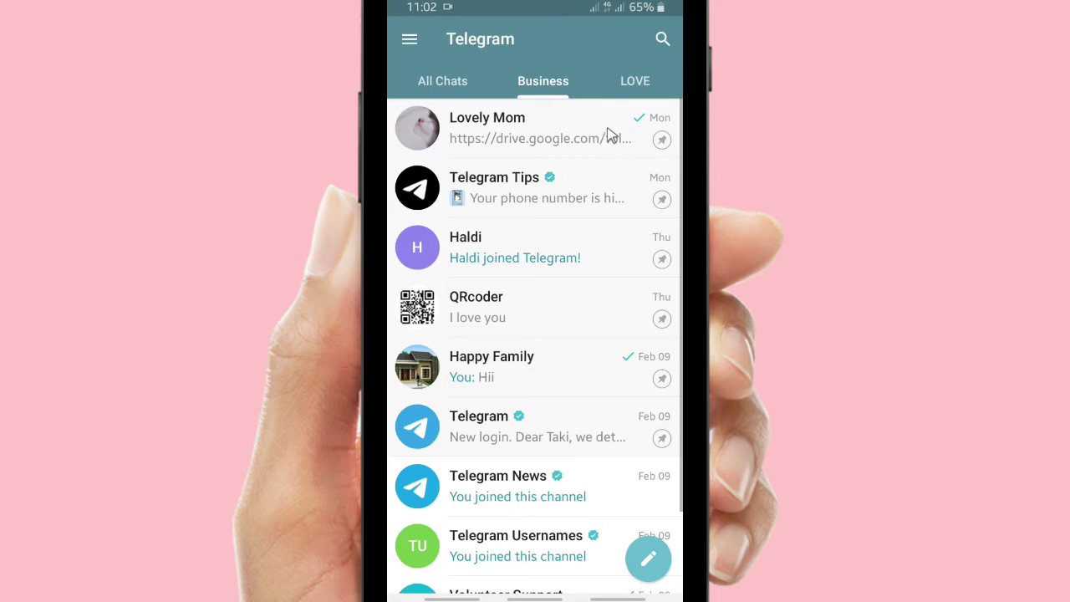
pyautogui.scroll(2, 660, 199)
pyautogui.click(523, 496)
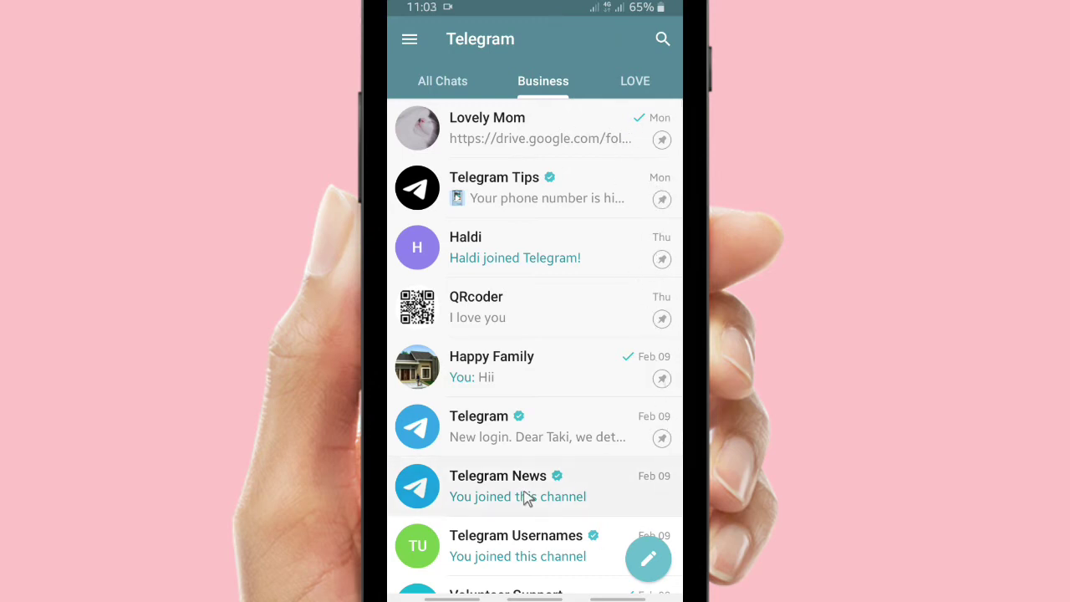
pyautogui.click(517, 550)
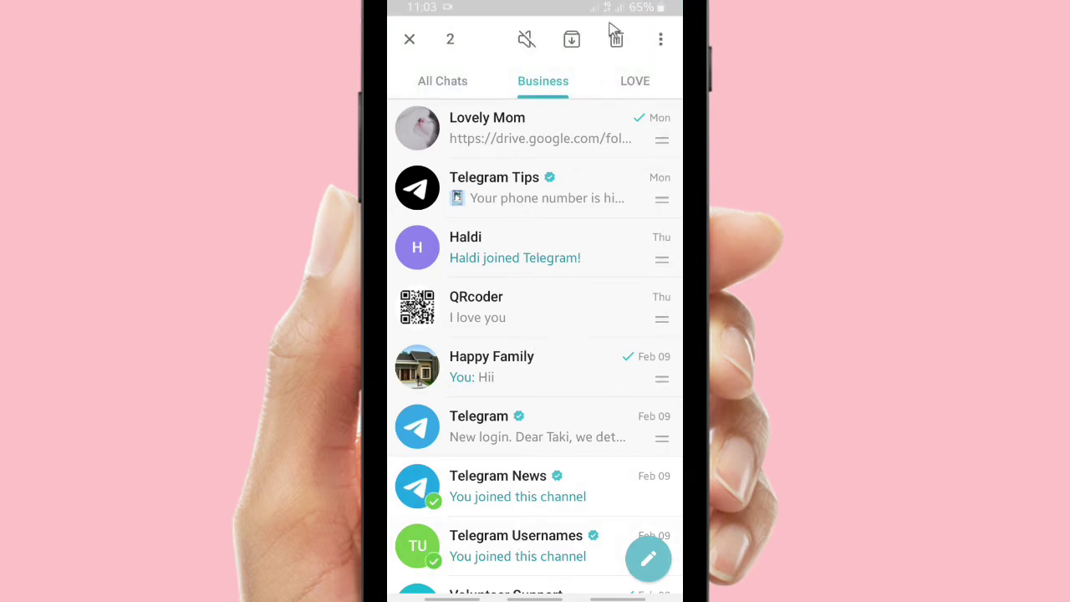
pyautogui.click(660, 39)
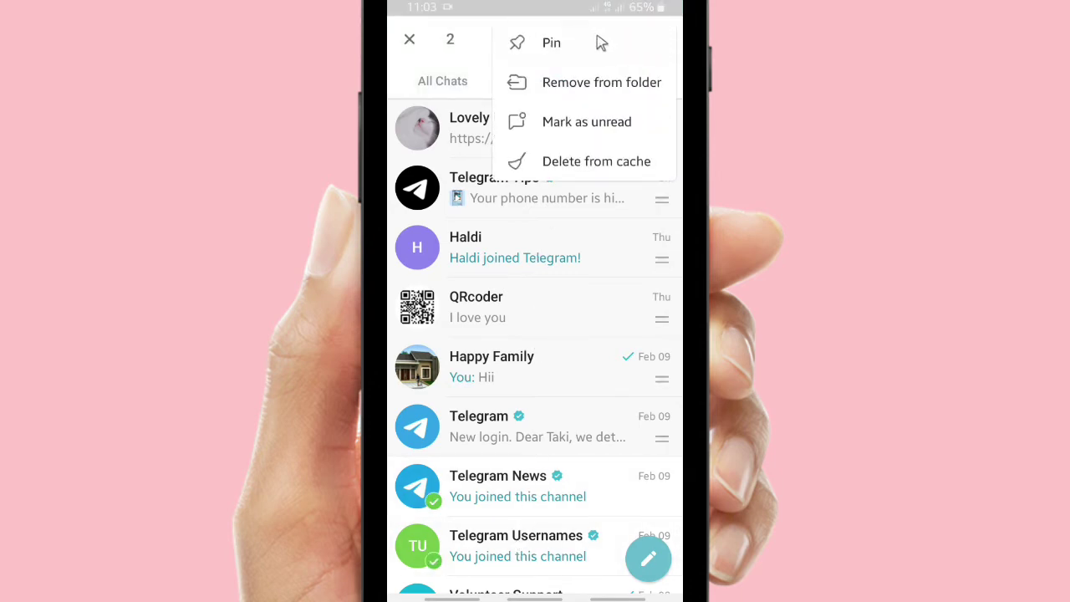
pyautogui.click(597, 40)
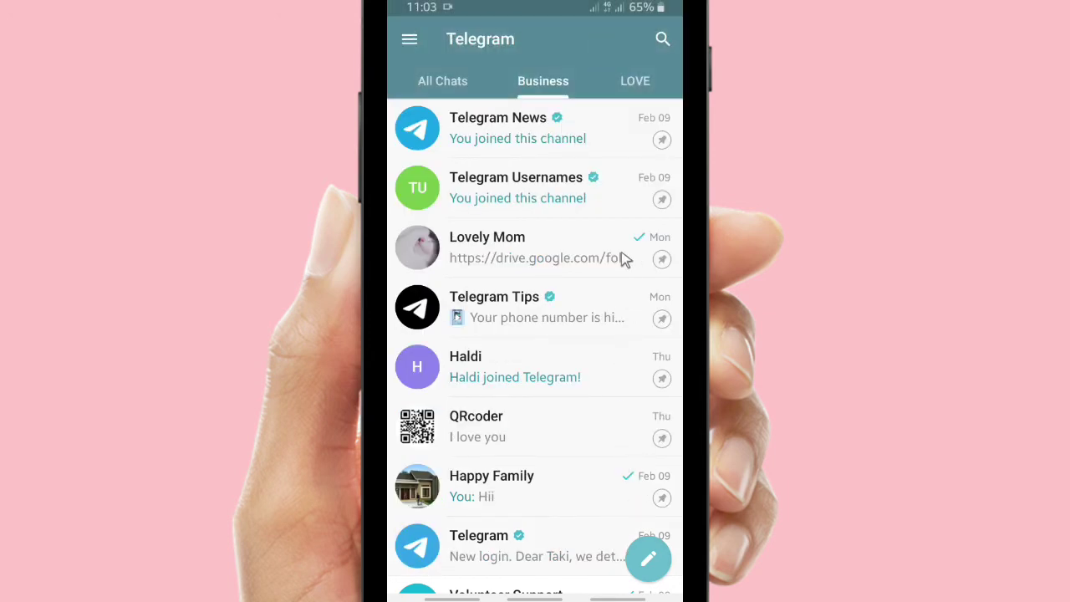
pyautogui.moveTo(612, 336); pyautogui.dragTo(612, 225)
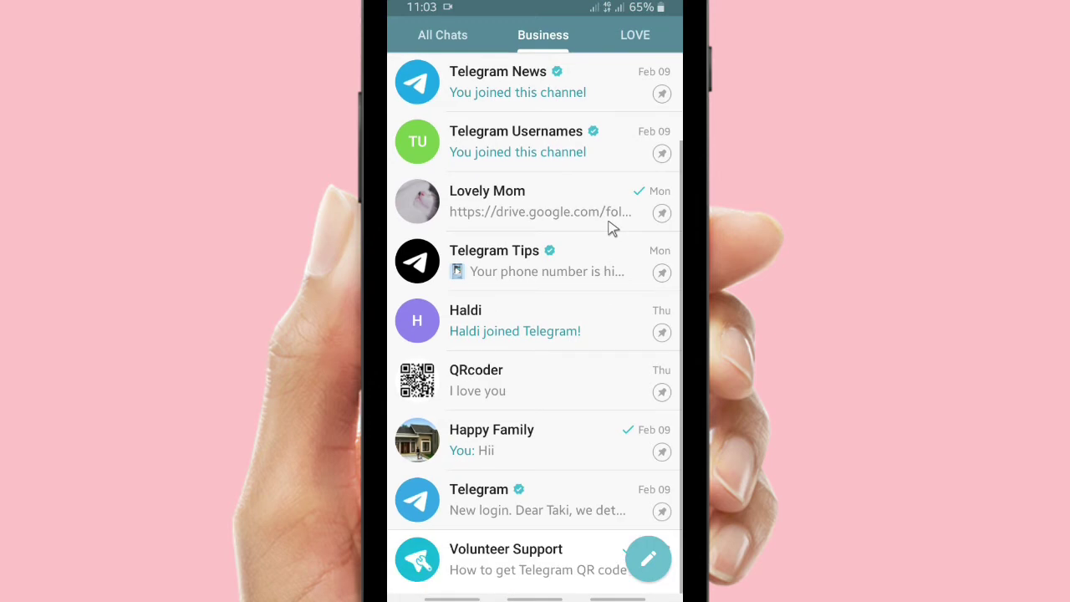
pyautogui.scroll(2, 600, 308)
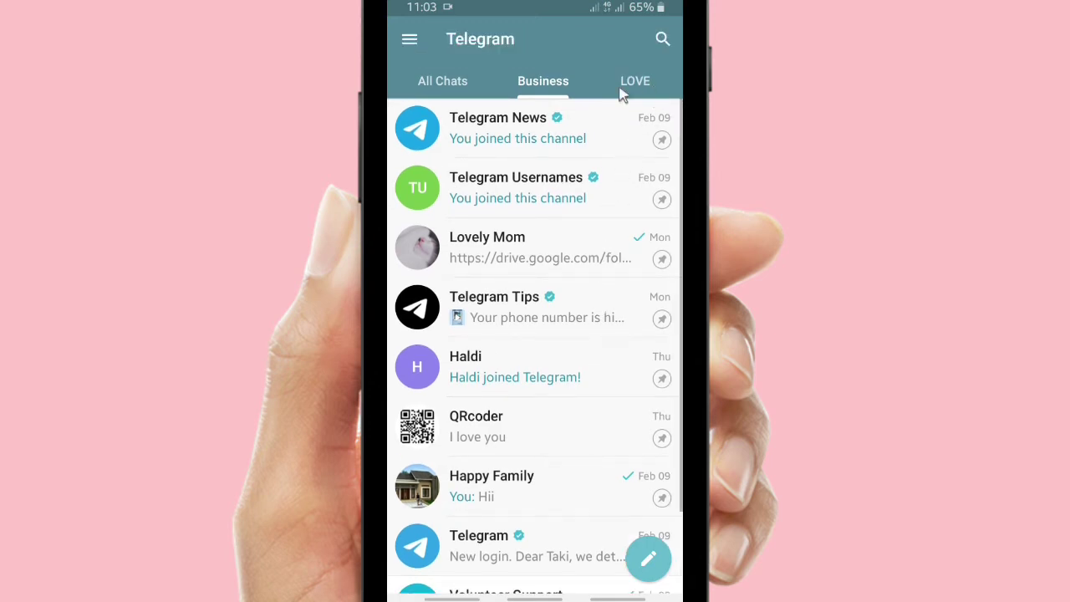
pyautogui.scroll(-2, 569, 465)
# Reorder Business pins: Telegram below Telegram Usernames, and QRcoder above Telegram Tips.
pyautogui.click(573, 481)
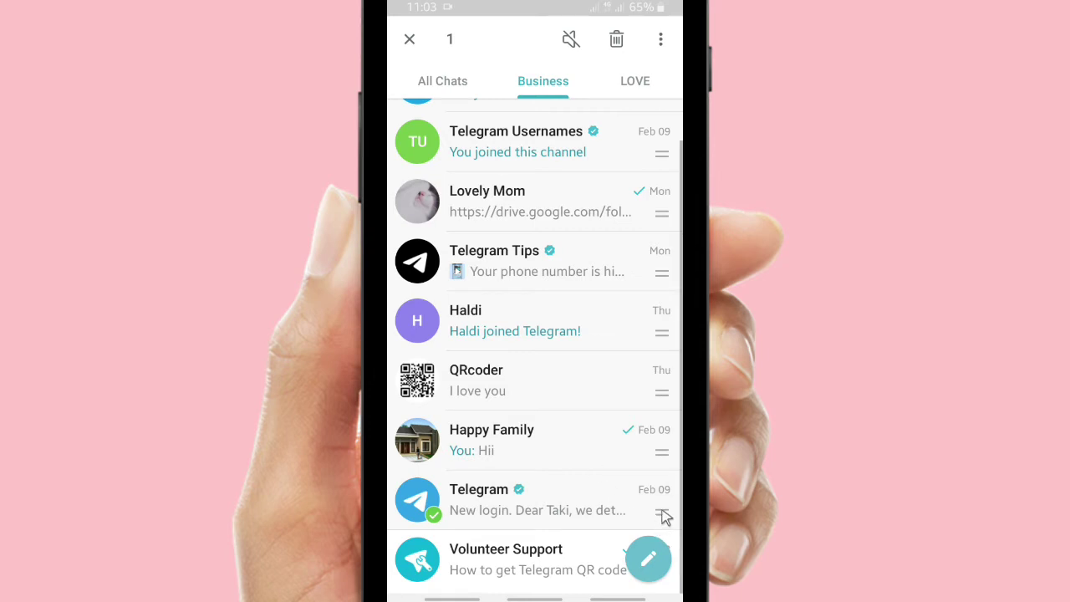
pyautogui.moveTo(663, 513); pyautogui.dragTo(644, 162)
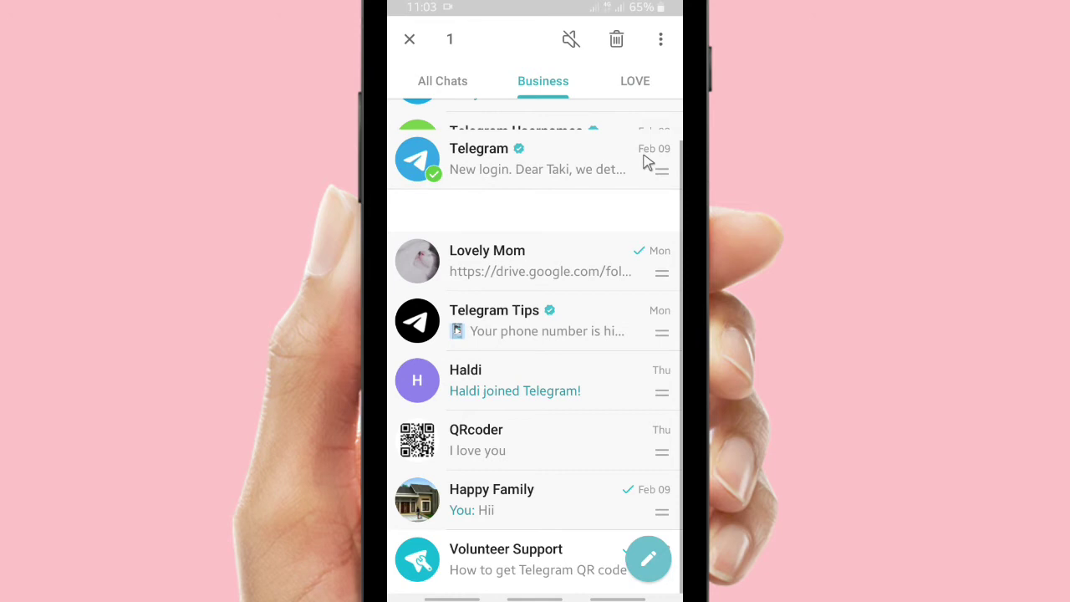
pyautogui.click(669, 398)
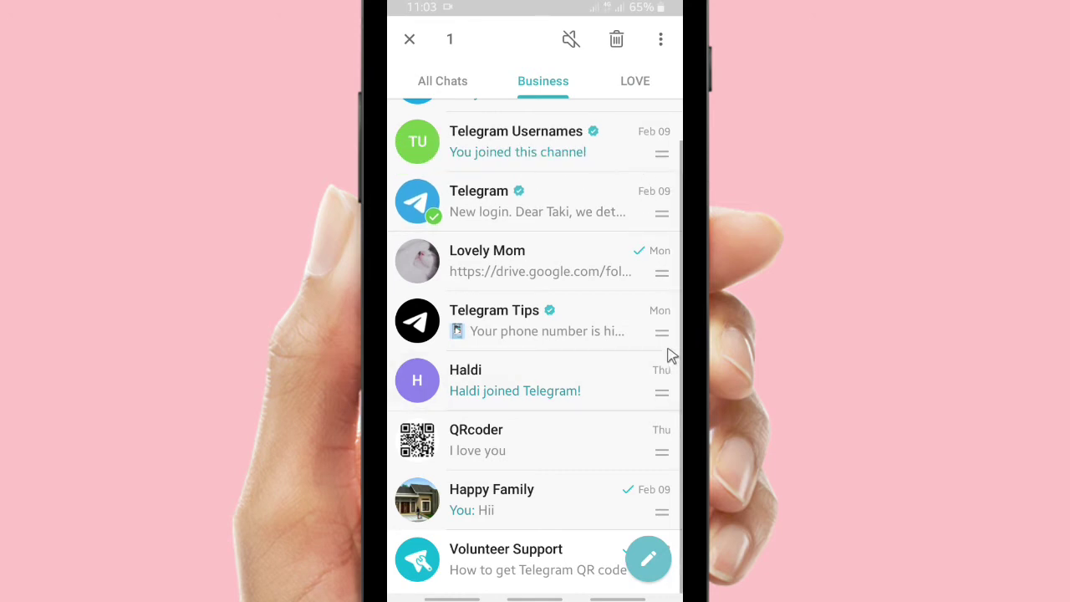
pyautogui.click(666, 396)
pyautogui.click(662, 454)
pyautogui.moveTo(662, 452); pyautogui.dragTo(666, 428)
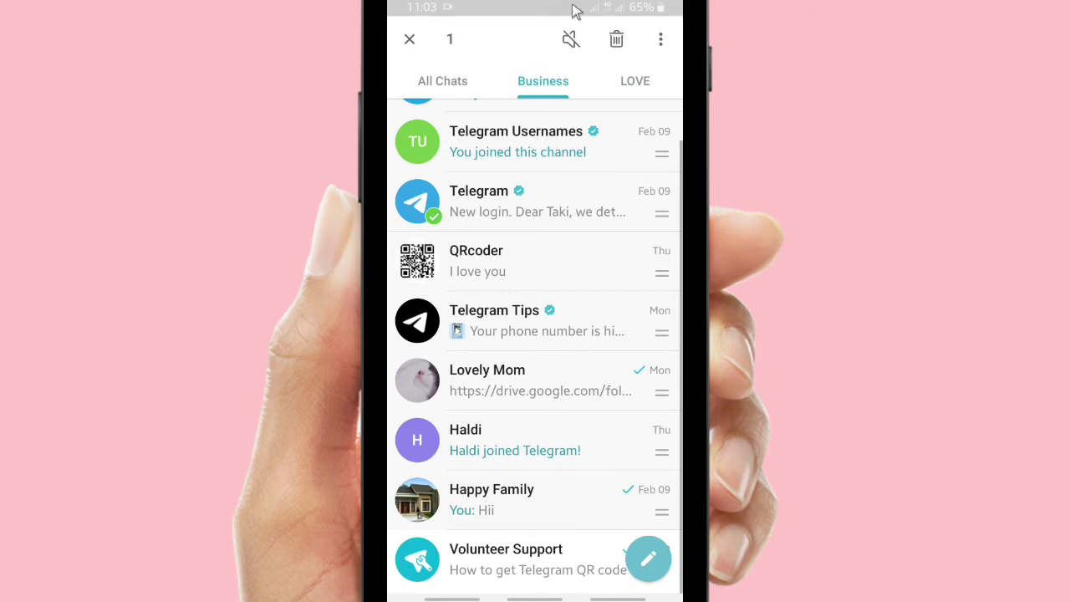
# Unpin the Telegram chat and go back to the All Chats list.
pyautogui.click(658, 40)
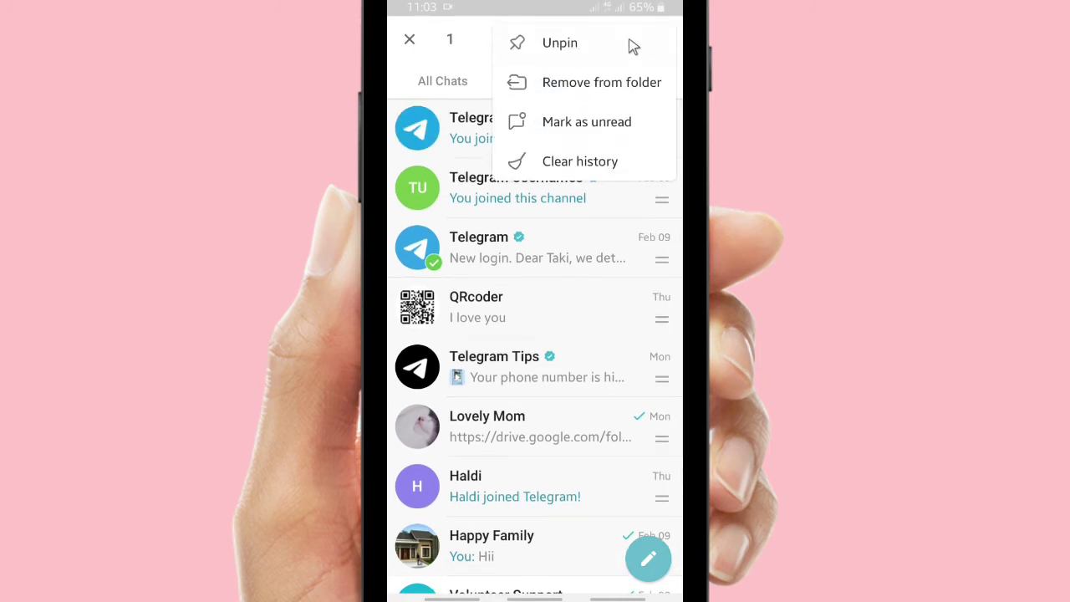
pyautogui.click(632, 46)
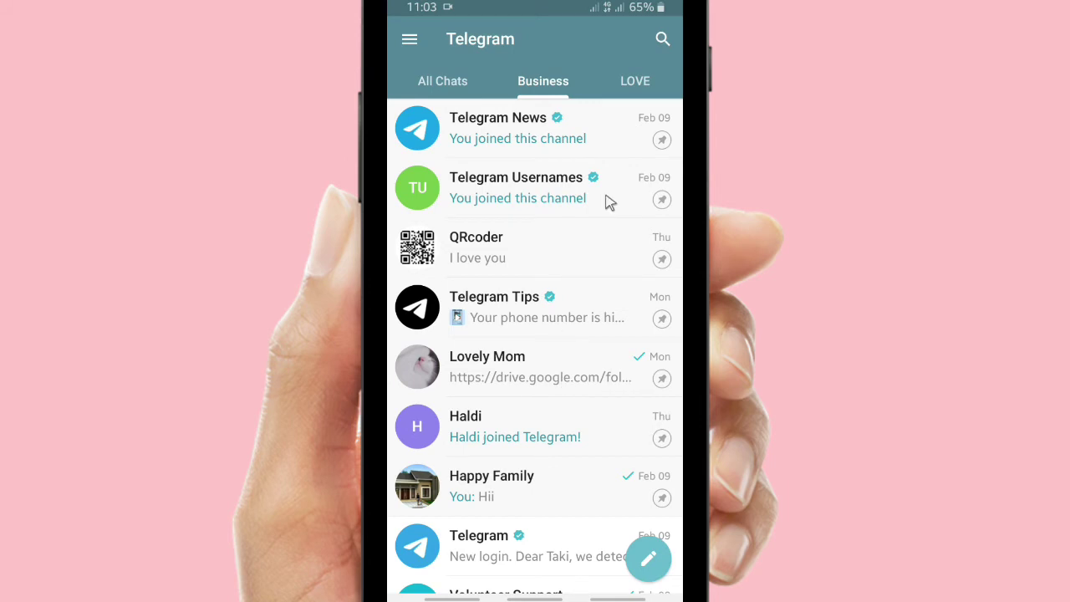
pyautogui.click(442, 81)
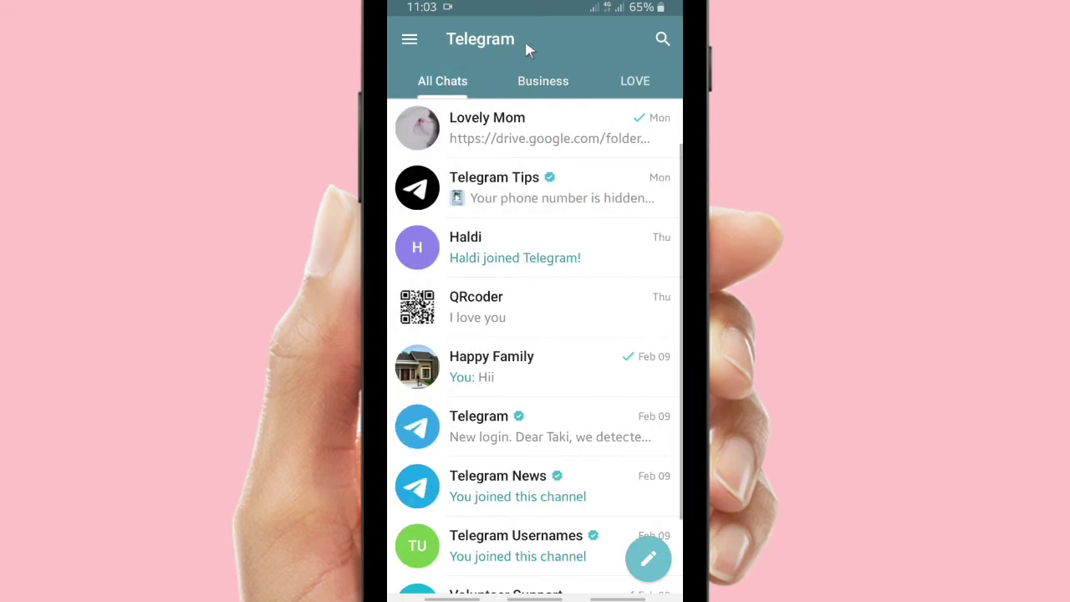
# Try pinning Lovely Mom, Telegram Tips, Haldi, QRcoder, Happy Family and Telegram; open folder settings from the limit notice.
pyautogui.click(559, 138)
pyautogui.click(568, 194)
pyautogui.click(568, 259)
pyautogui.click(571, 318)
pyautogui.click(568, 378)
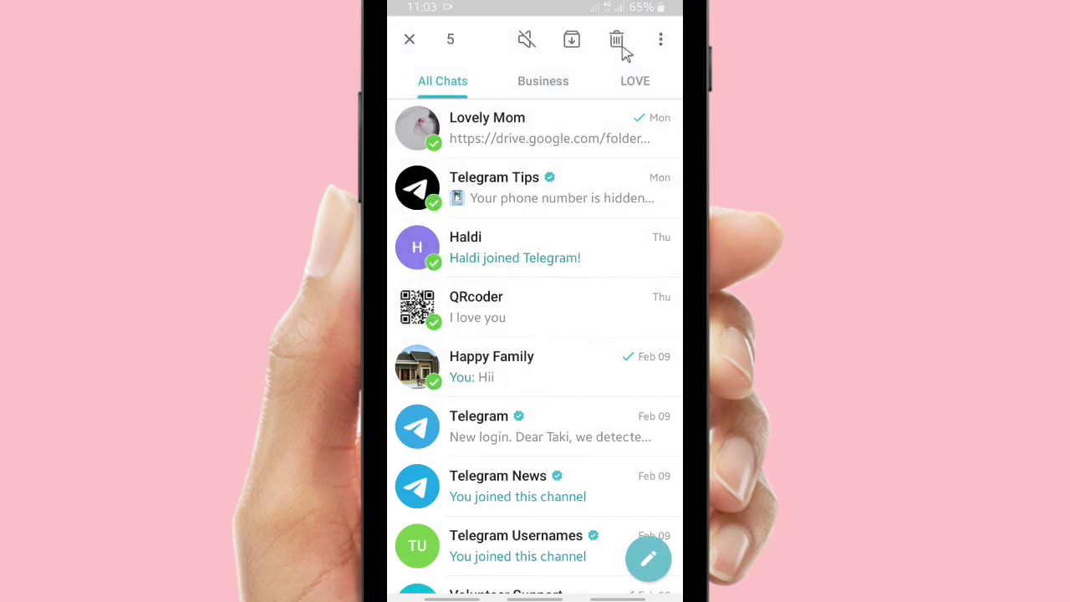
pyautogui.click(666, 40)
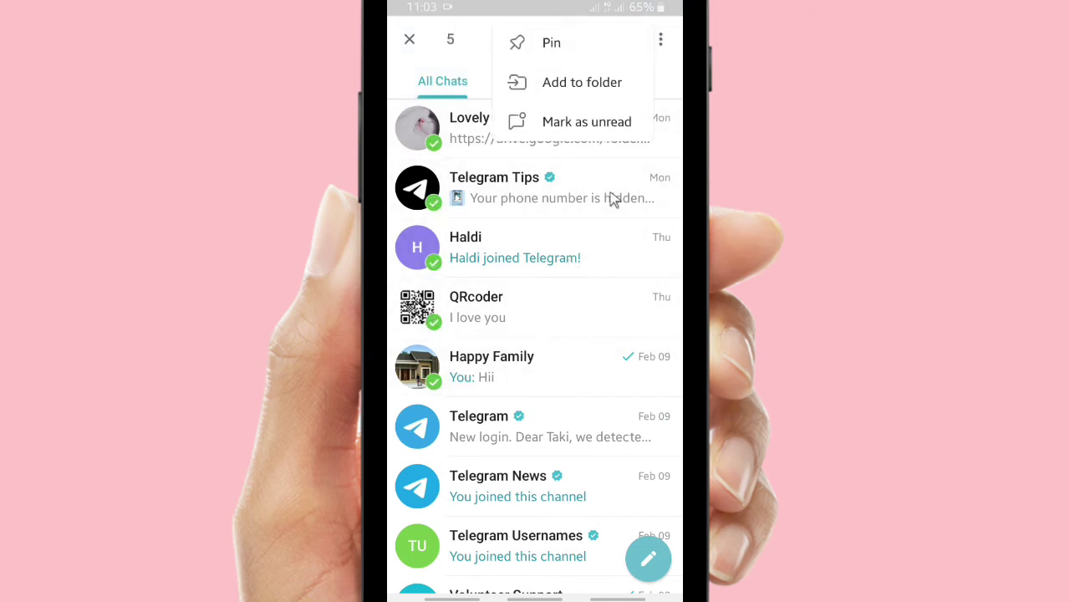
pyautogui.click(558, 428)
pyautogui.click(661, 43)
pyautogui.click(580, 42)
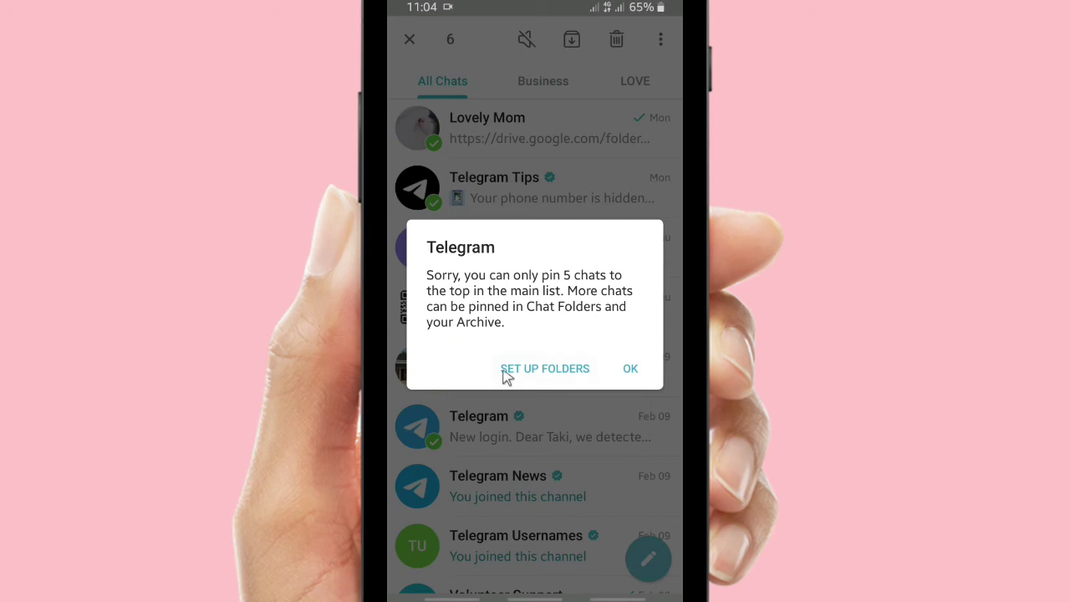
pyautogui.click(535, 375)
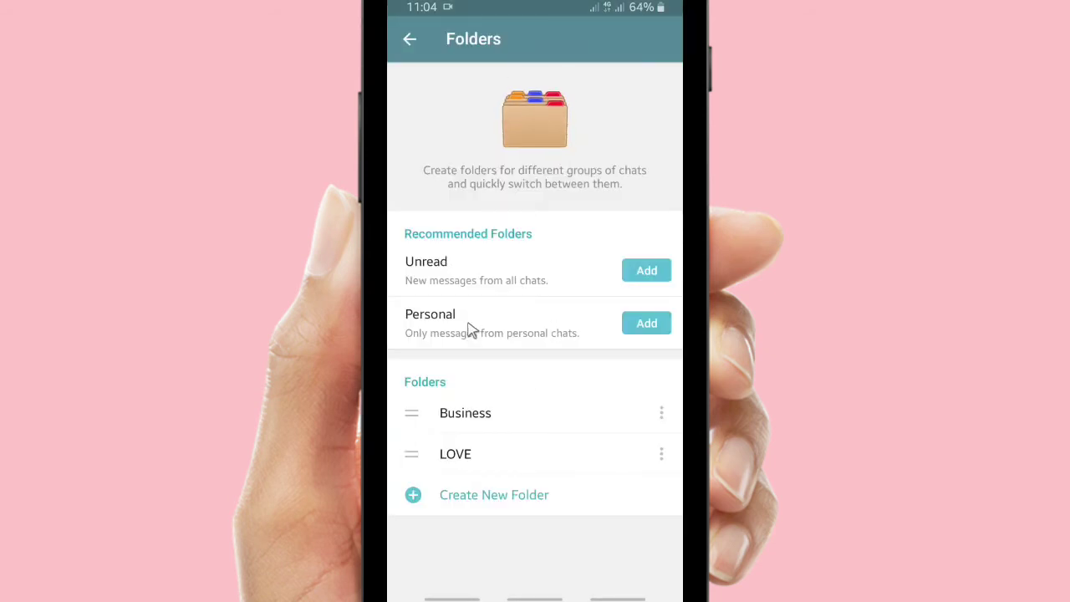
# Start a new folder named 'Test' and open its list of included chats.
pyautogui.click(473, 496)
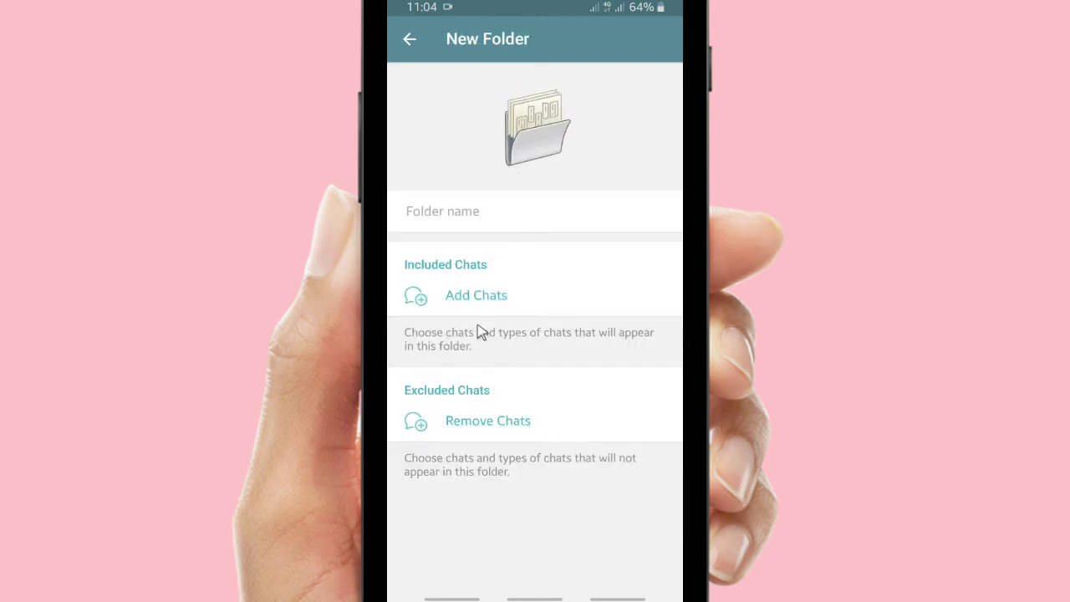
pyautogui.click(459, 211)
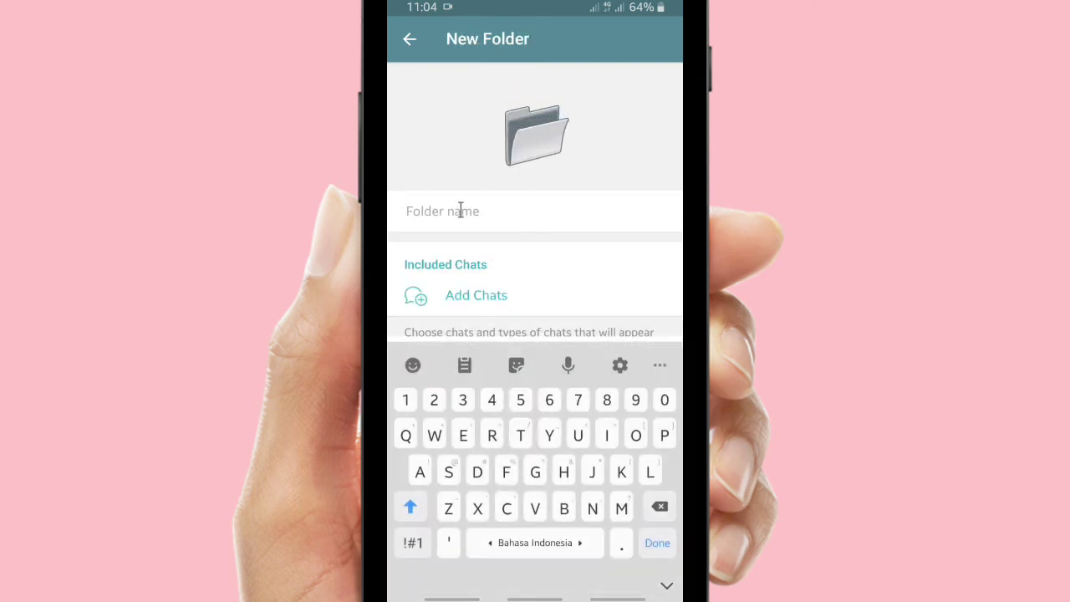
pyautogui.write('Test')
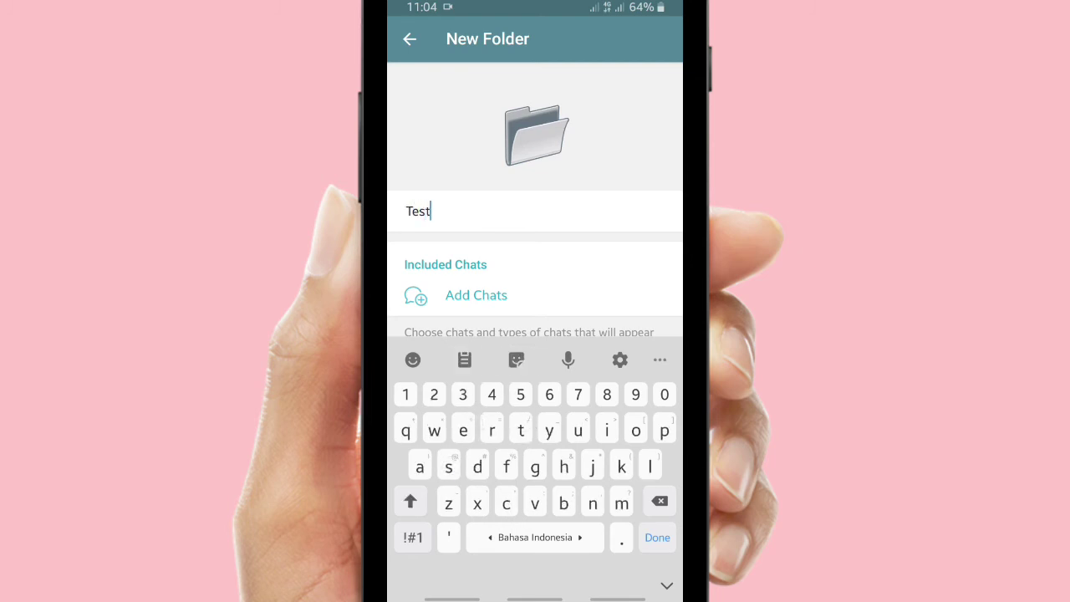
pyautogui.click(657, 537)
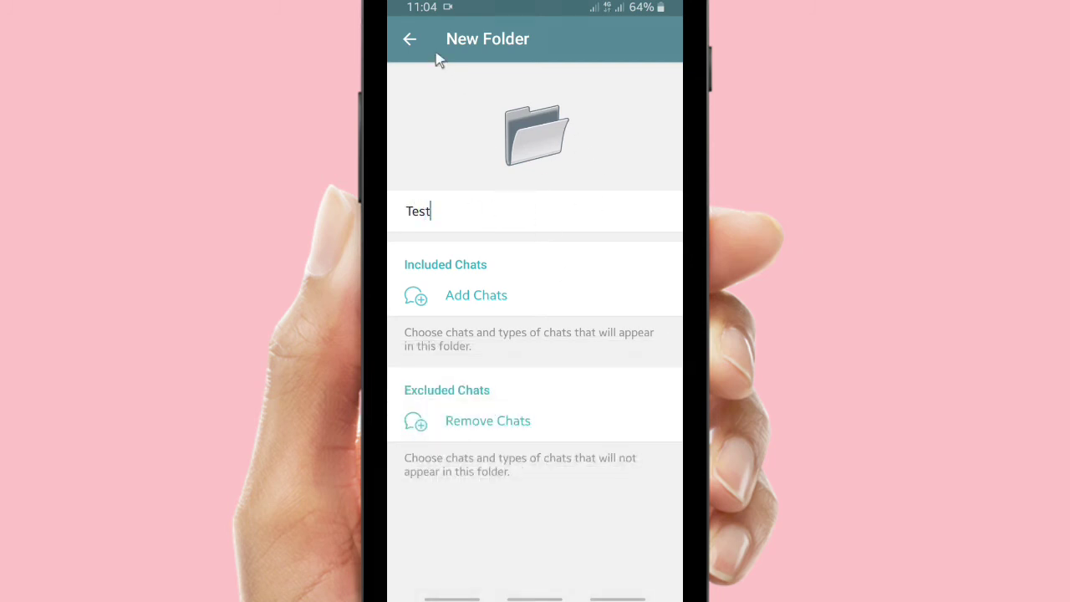
pyautogui.click(466, 298)
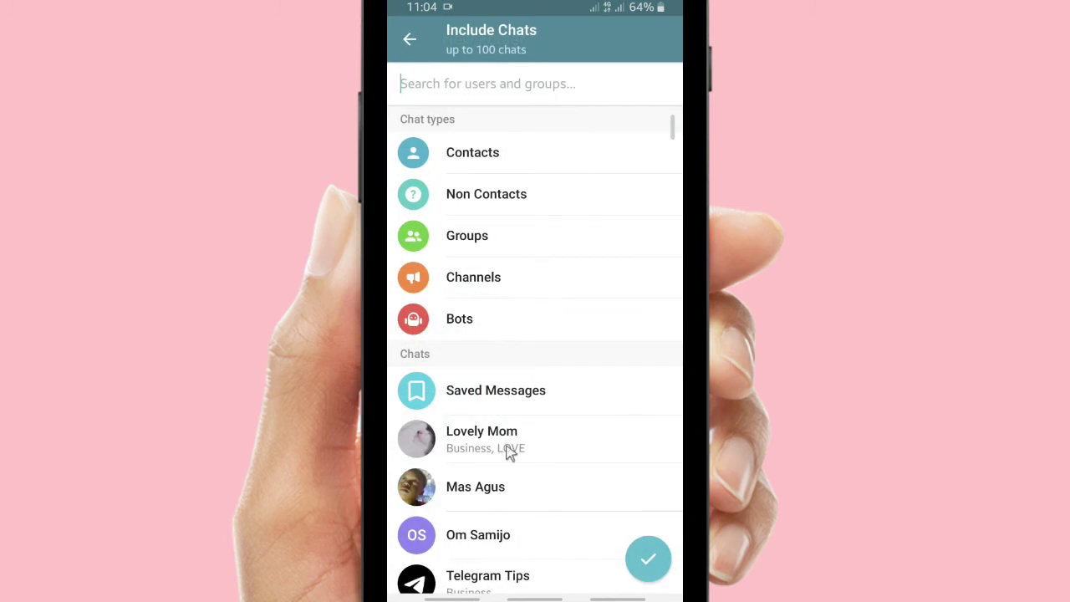
# Back out without saving the 'Test' folder and clear the leftover chat selection.
pyautogui.click(407, 42)
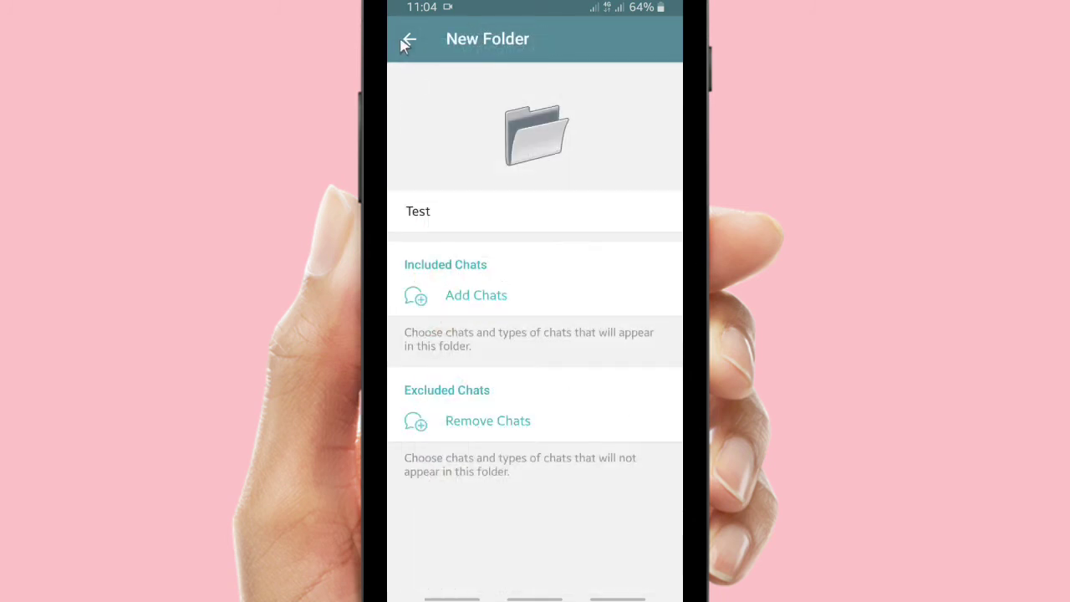
pyautogui.click(407, 42)
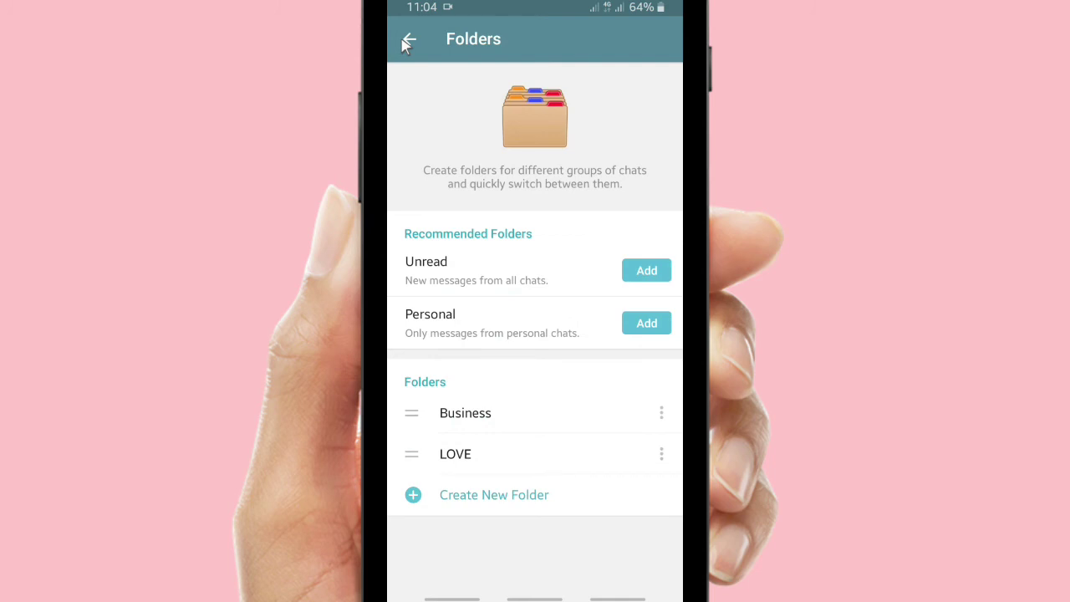
pyautogui.click(407, 41)
pyautogui.click(407, 41)
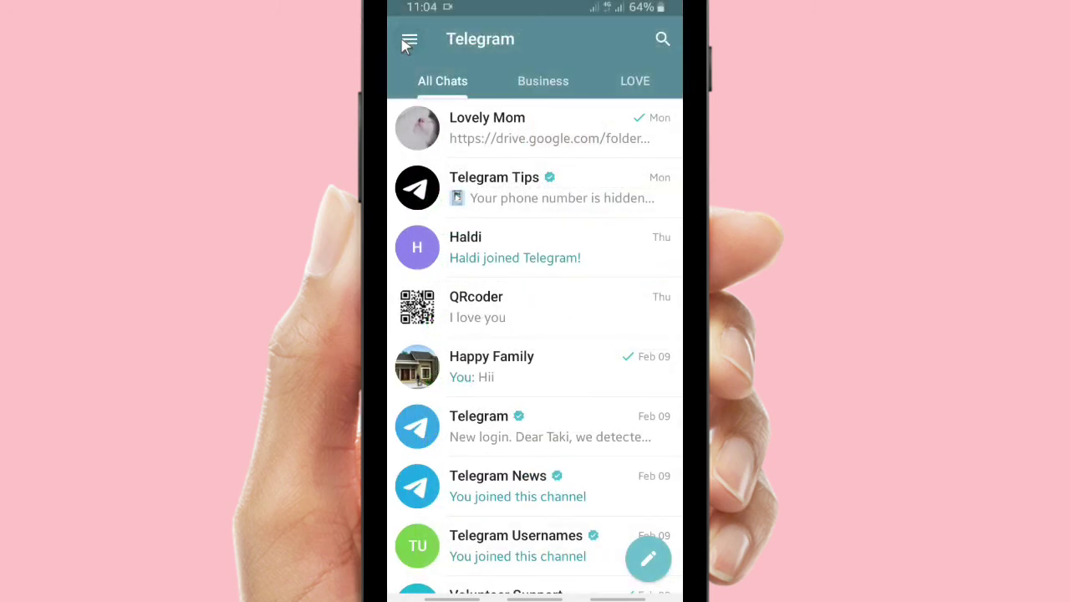
# Leave Telegram and return to the Android home screen.
pyautogui.press('Home')
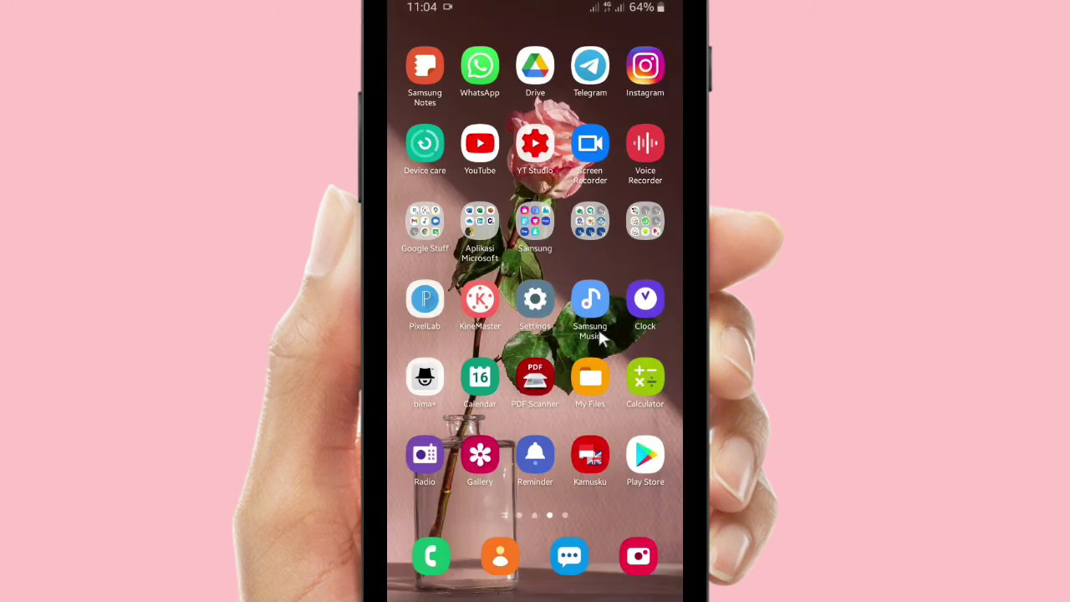